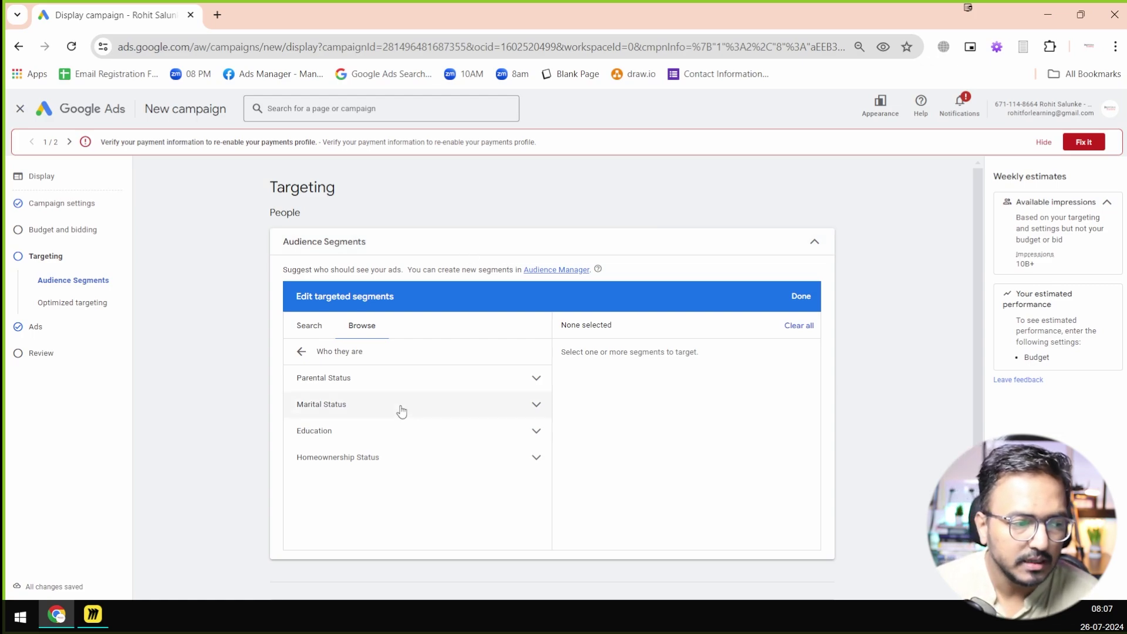
Expand the Parental Status demographics and examine the parent segments grouped by child age.
left_click(364, 383)
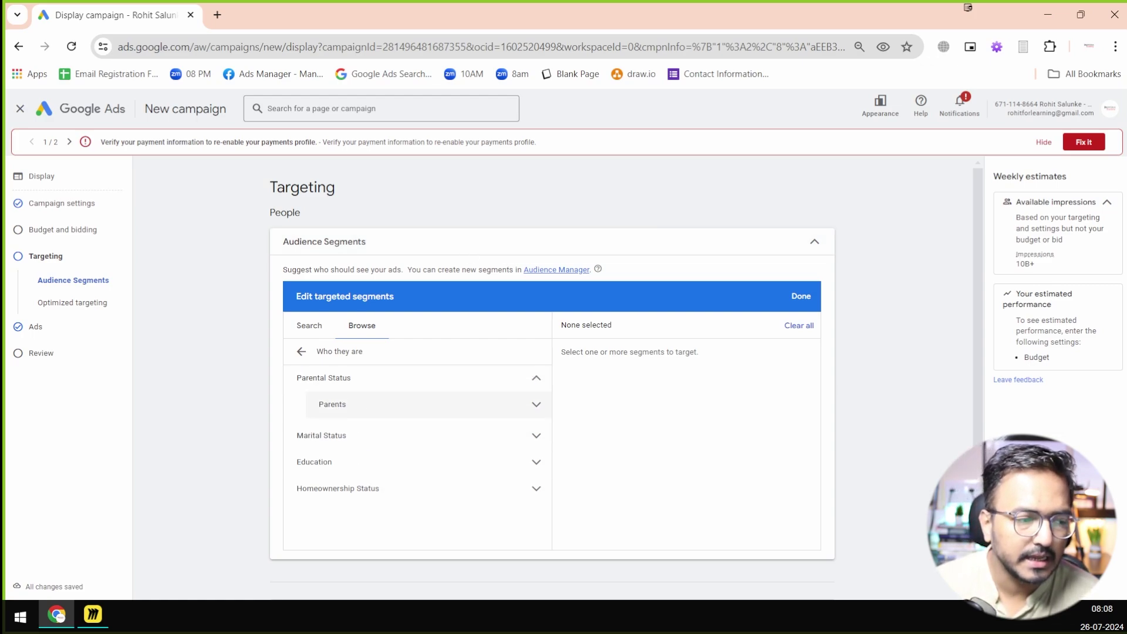
left_click(359, 407)
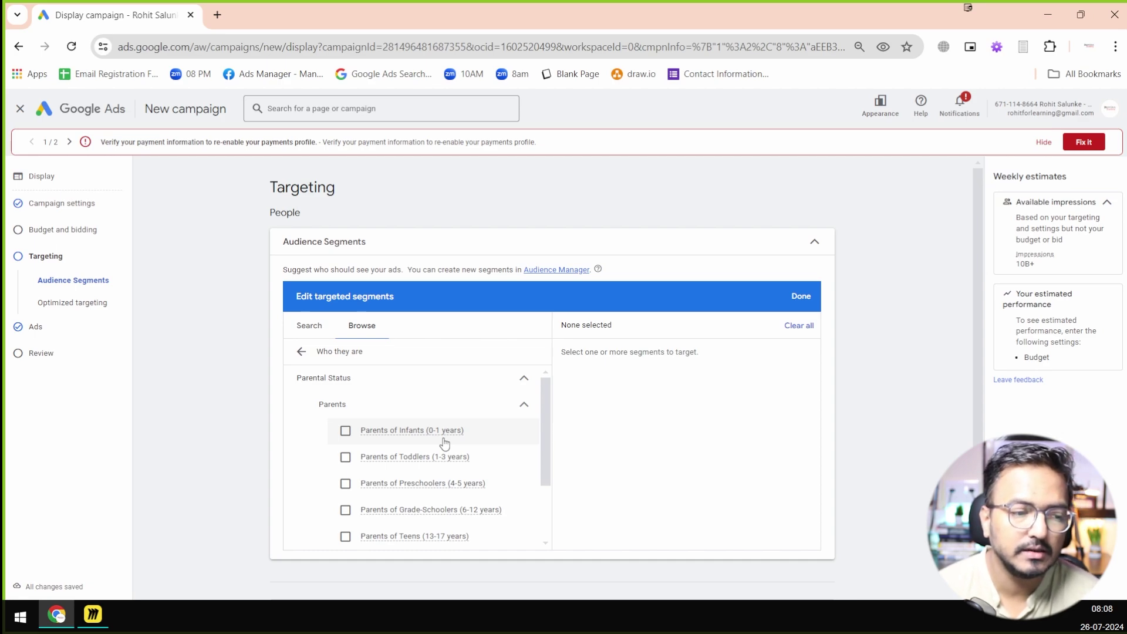
mouse_move(464, 458)
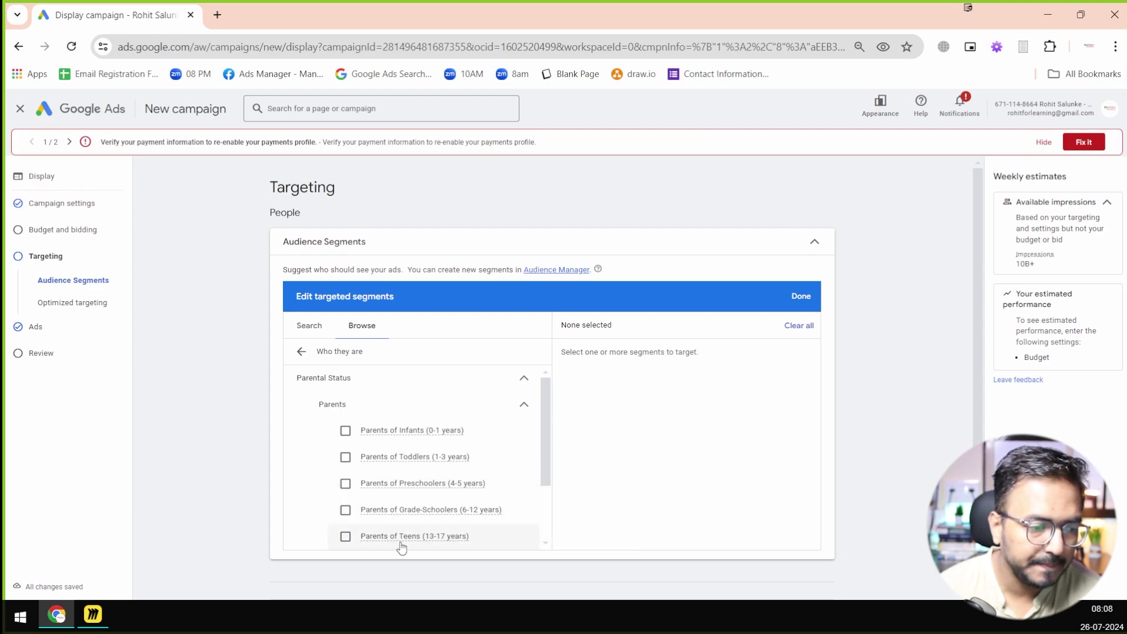
scroll(411, 546, "down", 1)
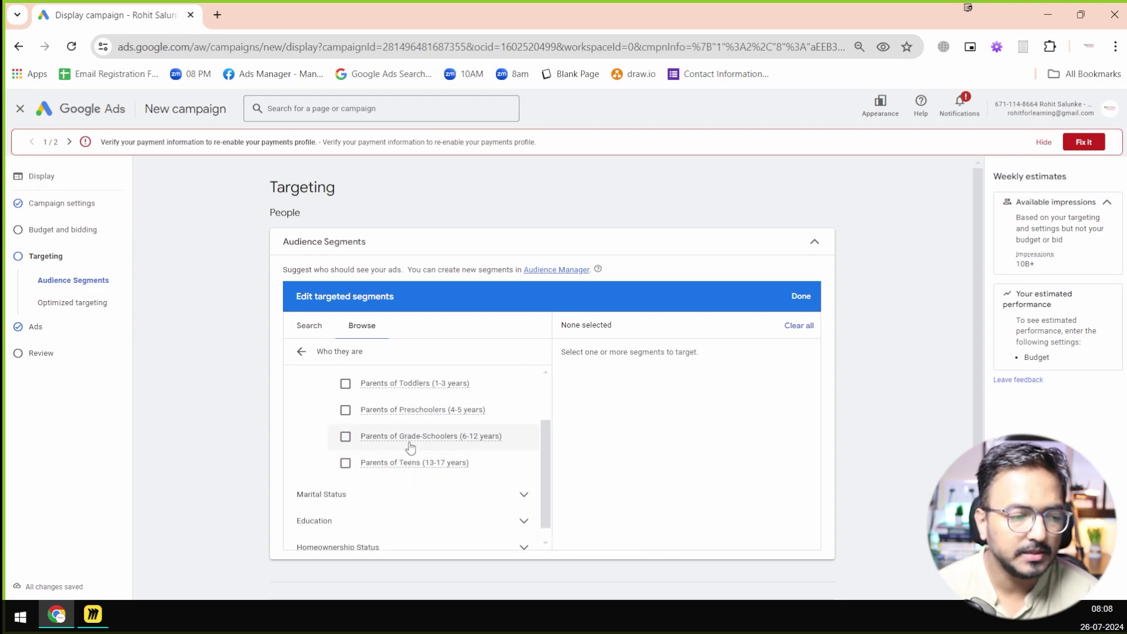
scroll(410, 448, "up", 1)
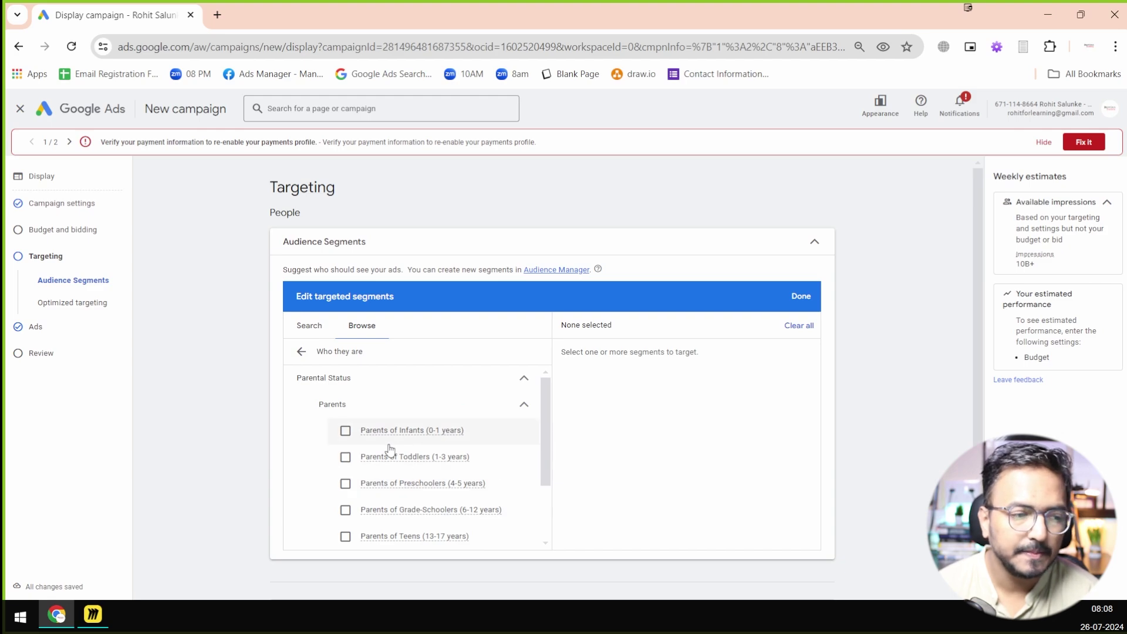
Try targeting Parents of Infants (0-1 years) and Parents of Toddlers (1-3 years), and clear both selections.
left_click(346, 431)
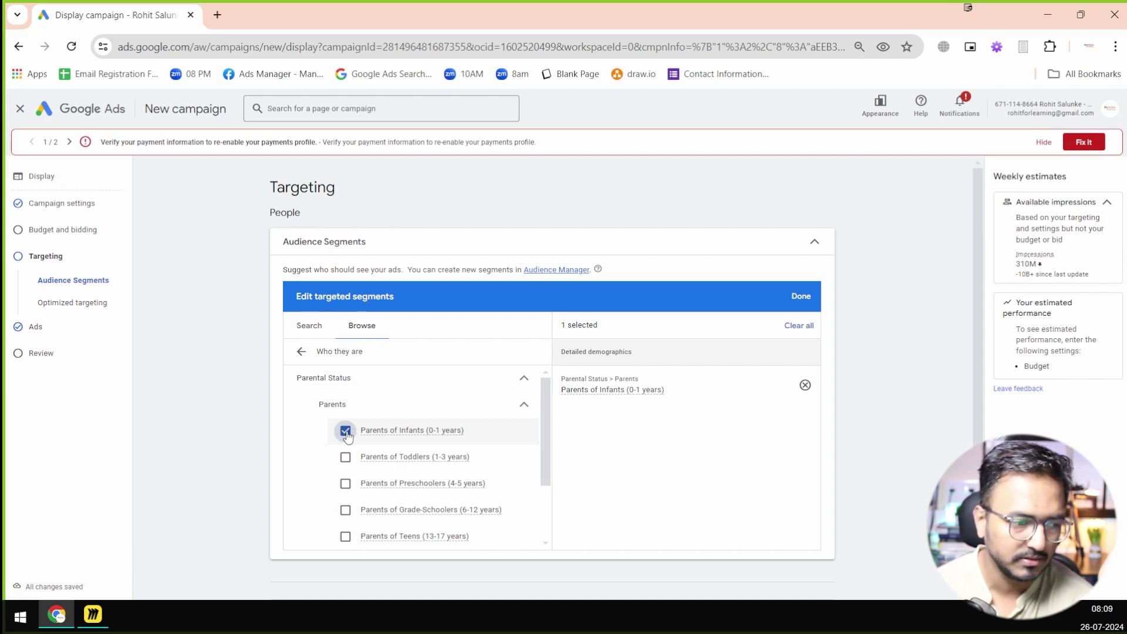
left_click(345, 433)
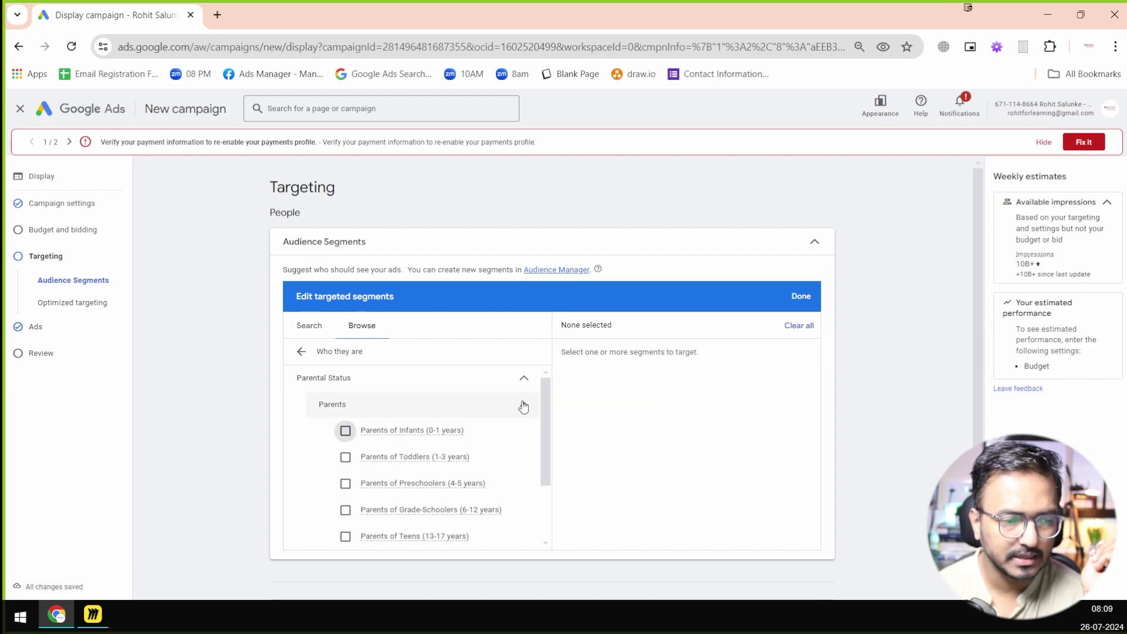
left_click(372, 433)
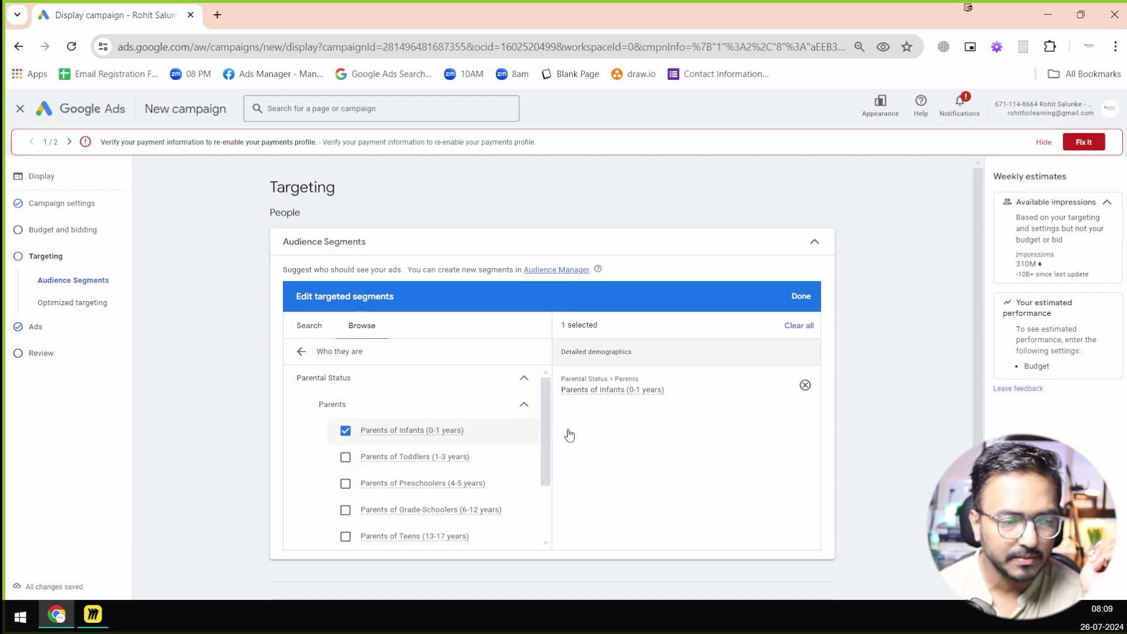
left_click(423, 457)
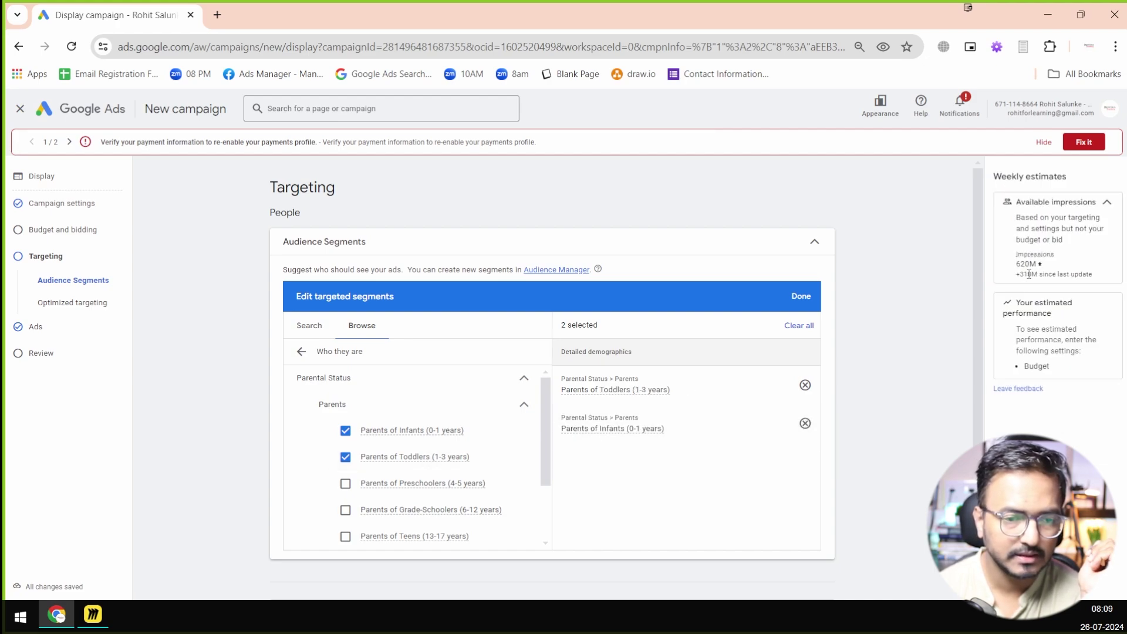
left_click(393, 436)
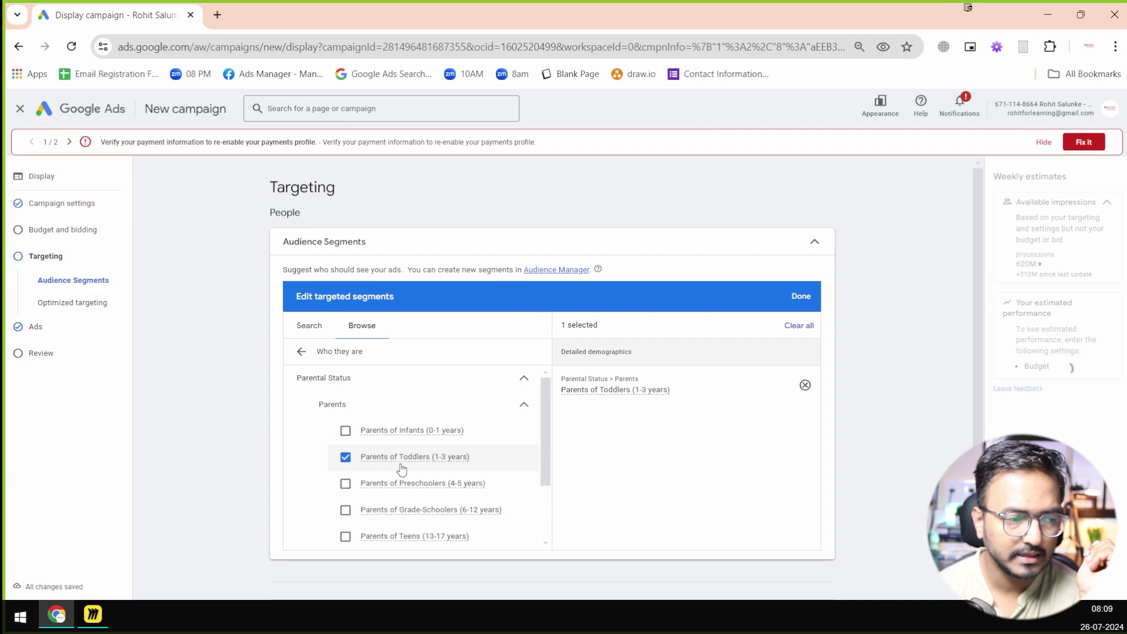
left_click(401, 465)
Glance at the affinity categories and return to the detailed demographics to show the Marital Status segments.
left_click(302, 352)
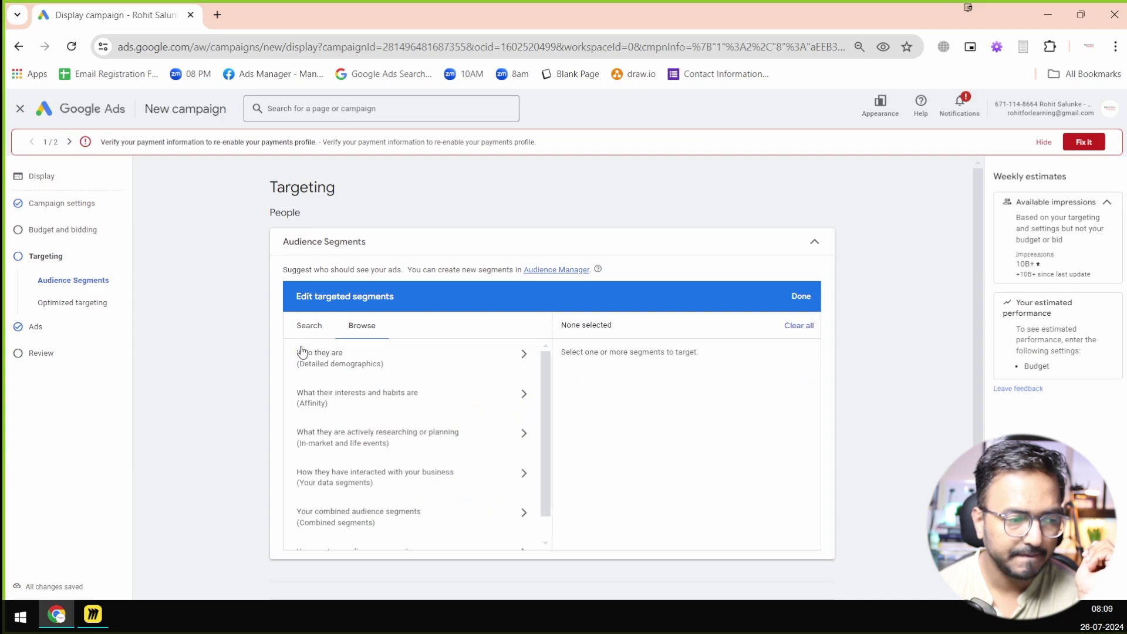
left_click(365, 406)
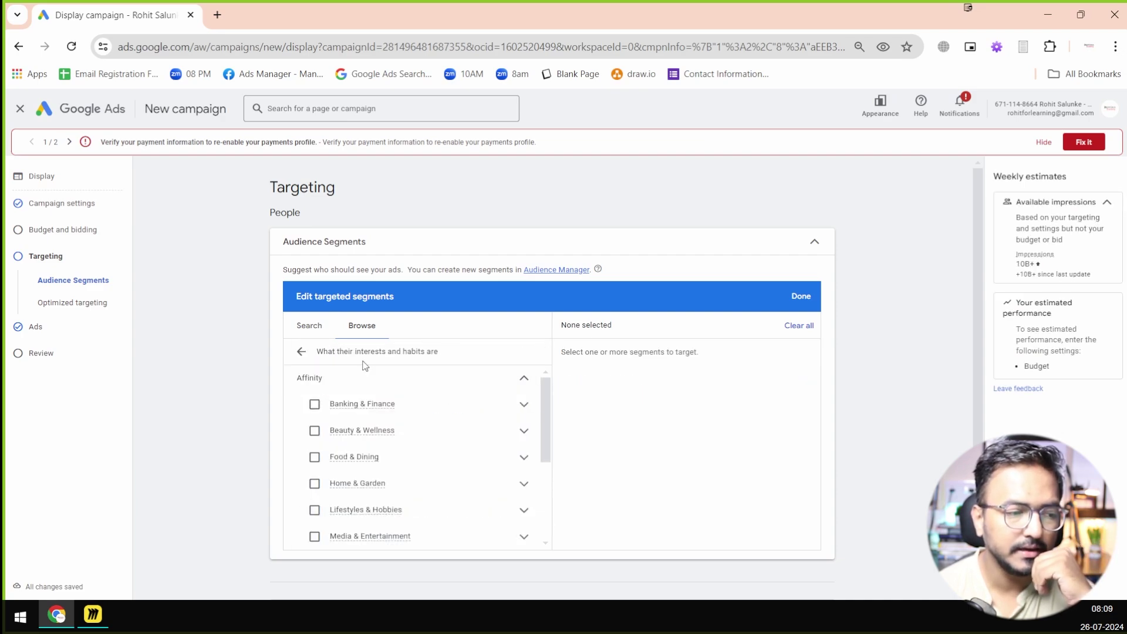
left_click(302, 352)
left_click(332, 363)
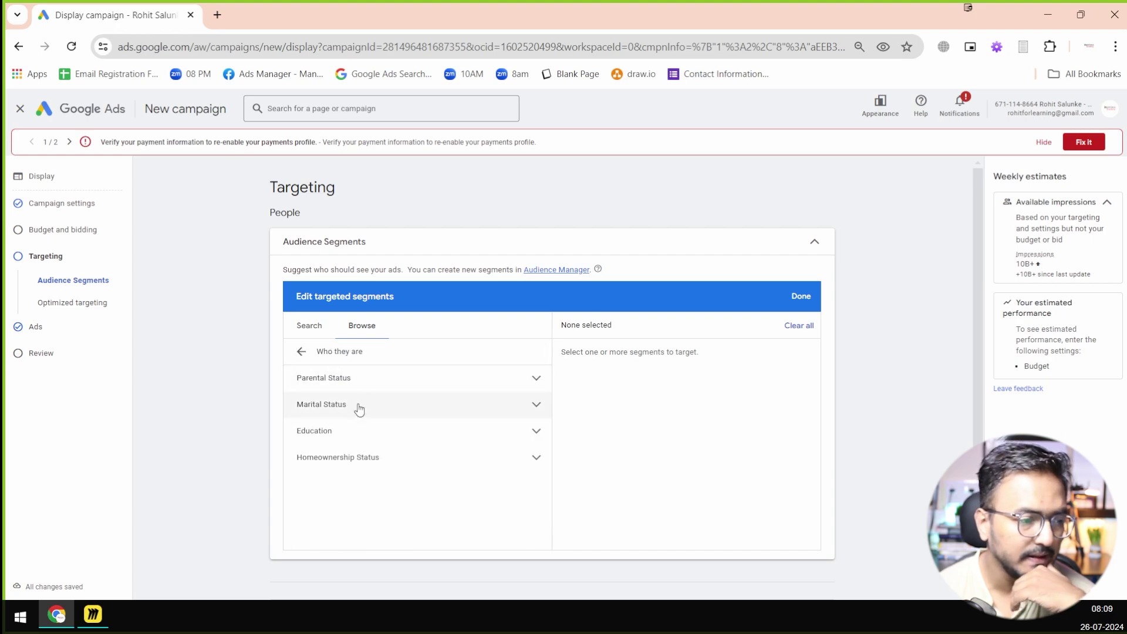
left_click(327, 414)
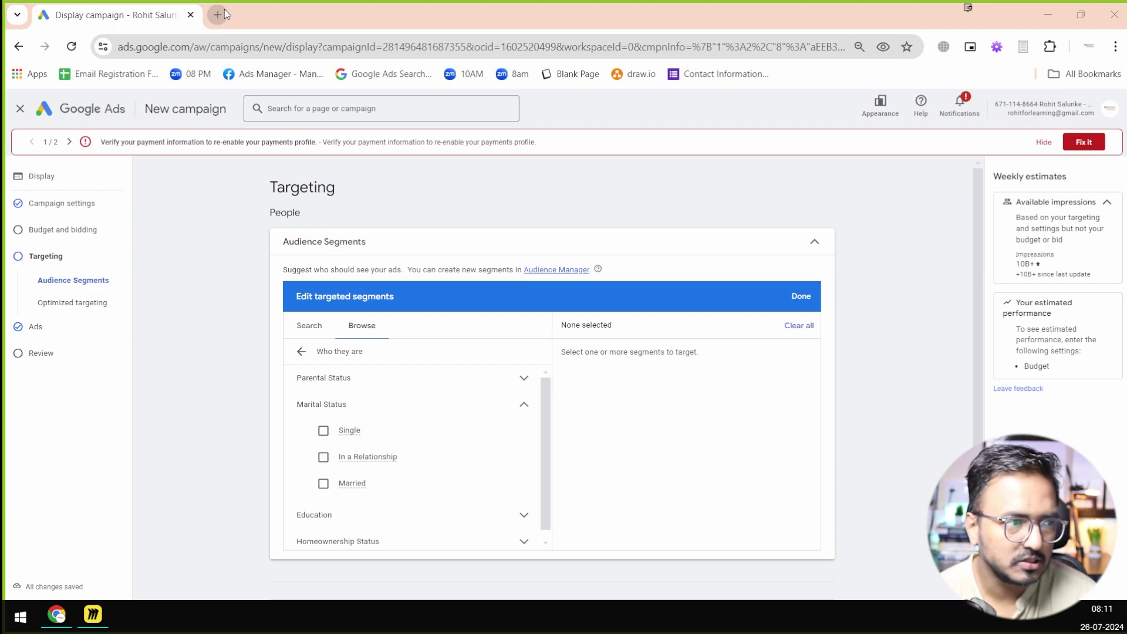
Open a blank browser tab and return to the Display campaign's targeting page.
left_click(225, 10)
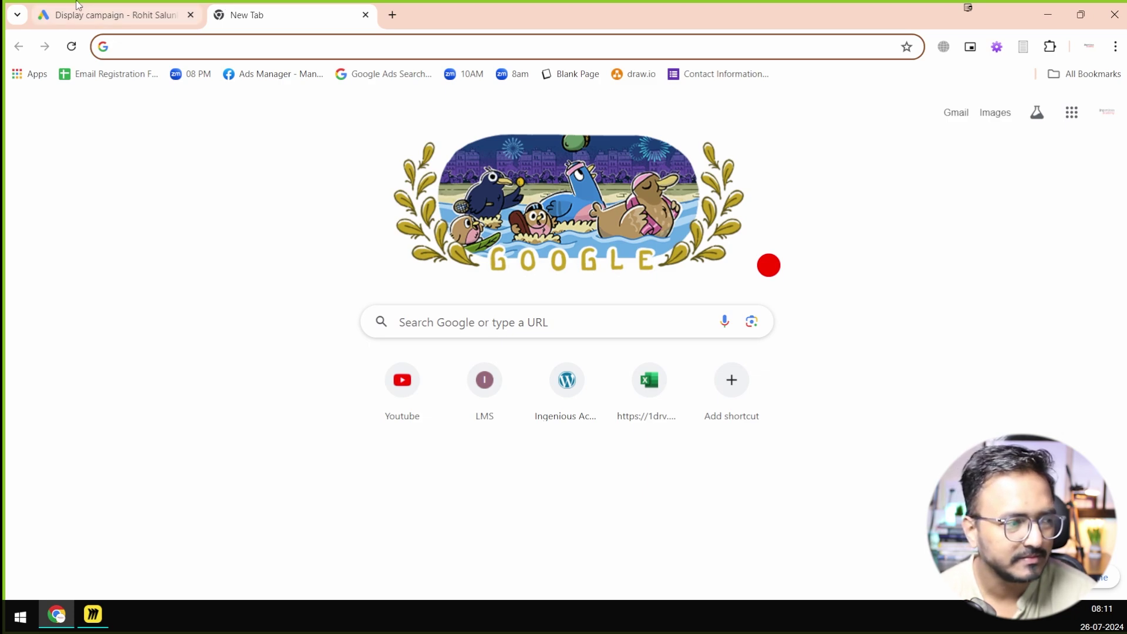
mouse_move(117, 24)
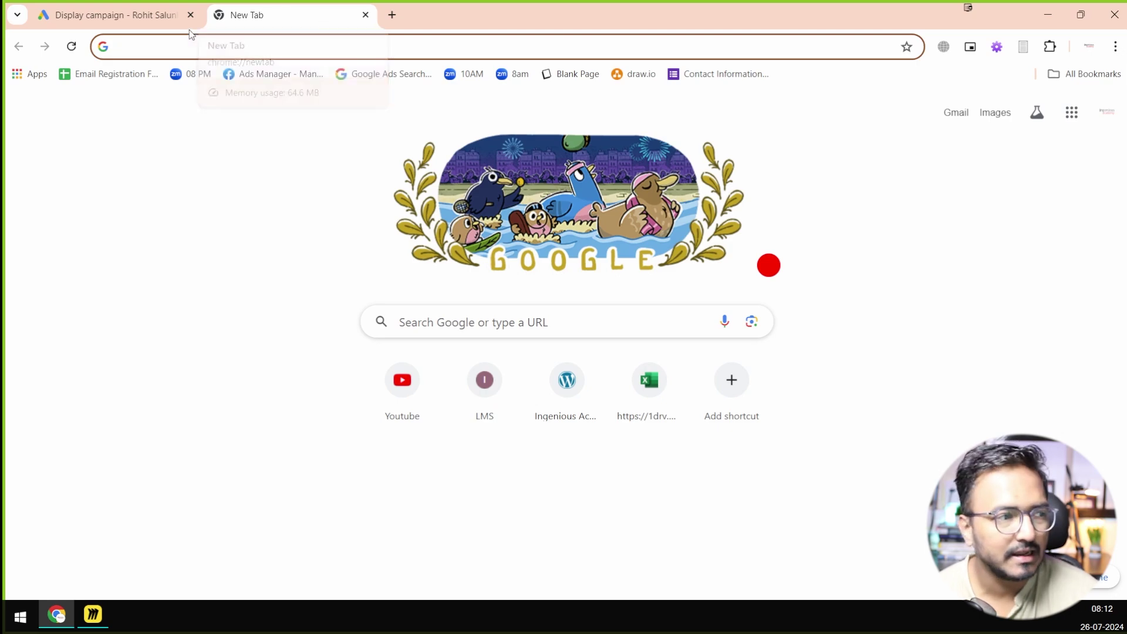
left_click(153, 13)
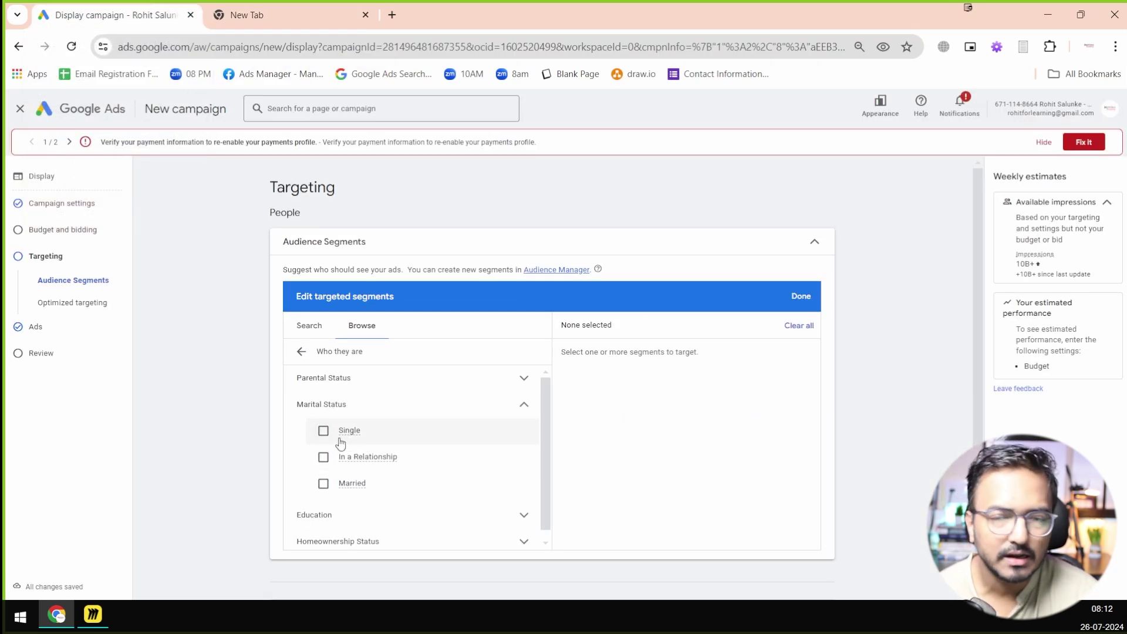
Try the In a Relationship and Single segments under Marital Status, and deselect both.
scroll(358, 479, "down", 1)
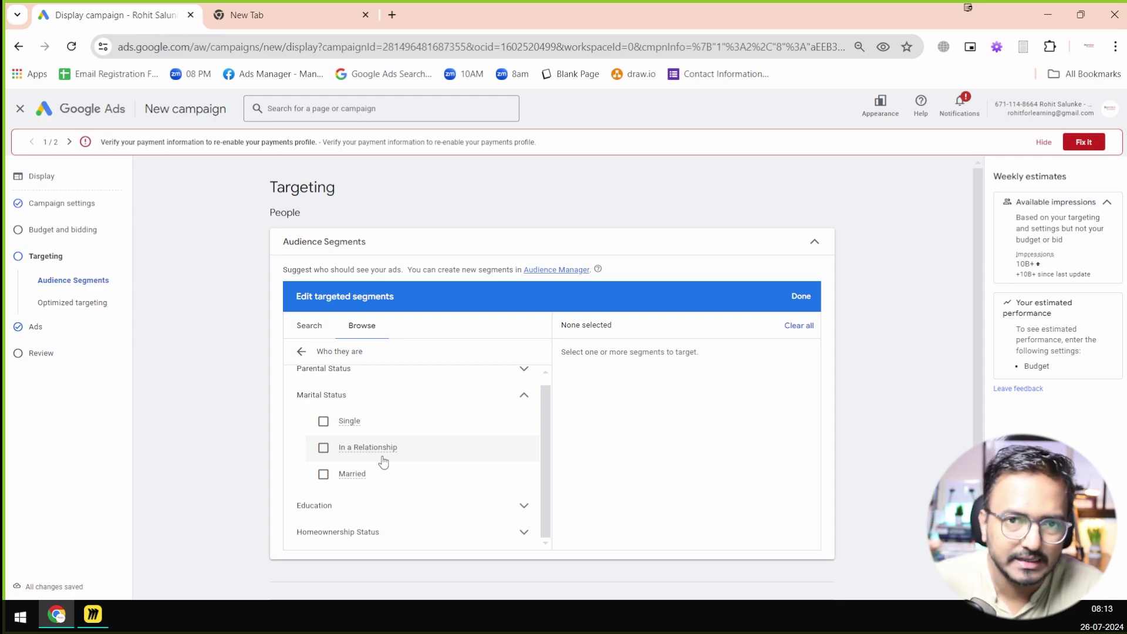
left_click(348, 453)
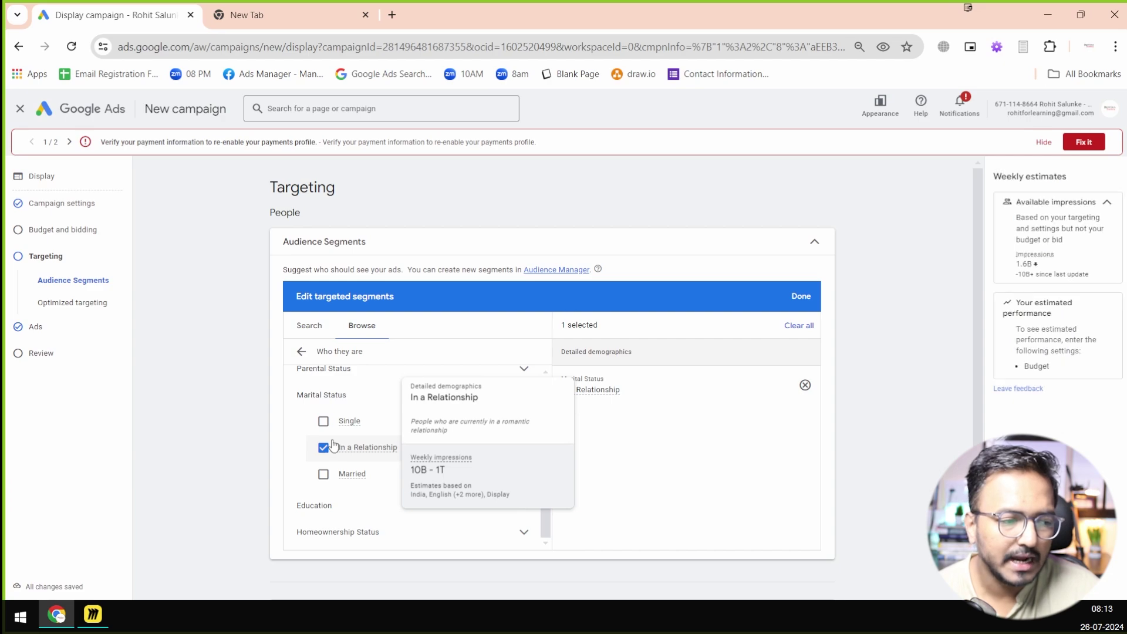
left_click(324, 422)
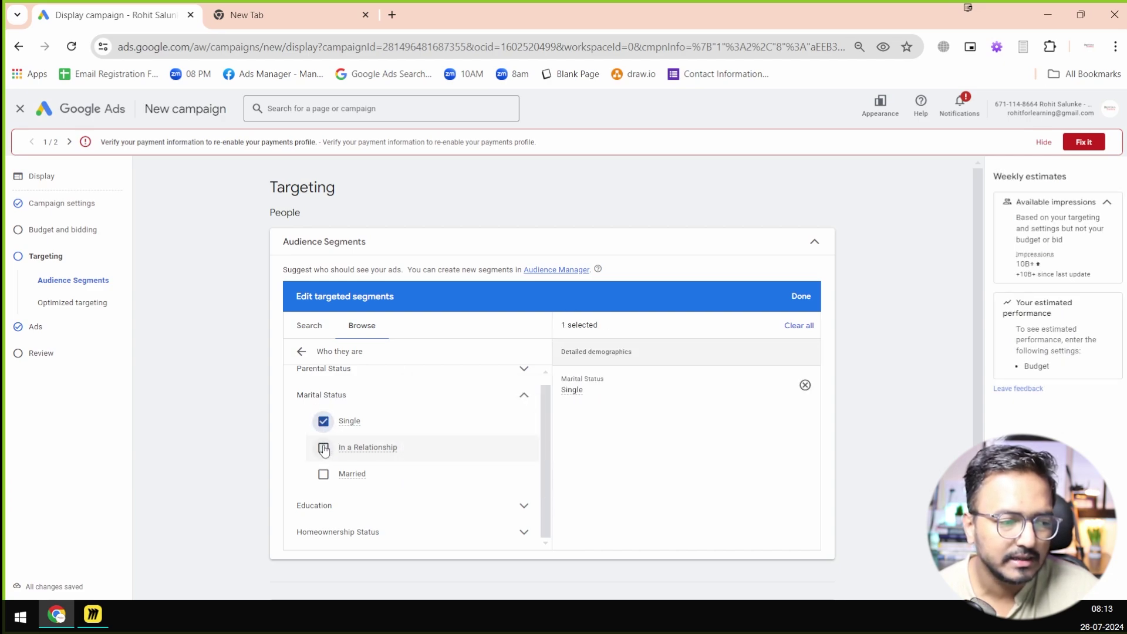
left_click(324, 422)
left_click(324, 448)
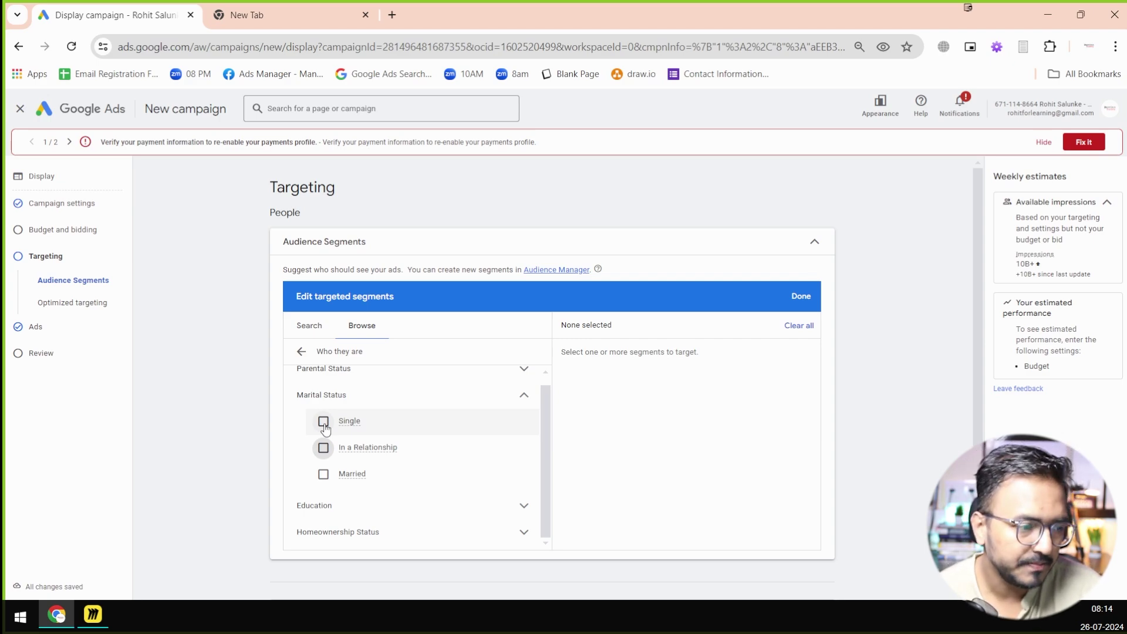
Examine the Education segments, including the options under Highest Level of Educational Attainment, with the Marital Status group collapsed.
left_click(317, 506)
scroll(376, 503, "down", 1)
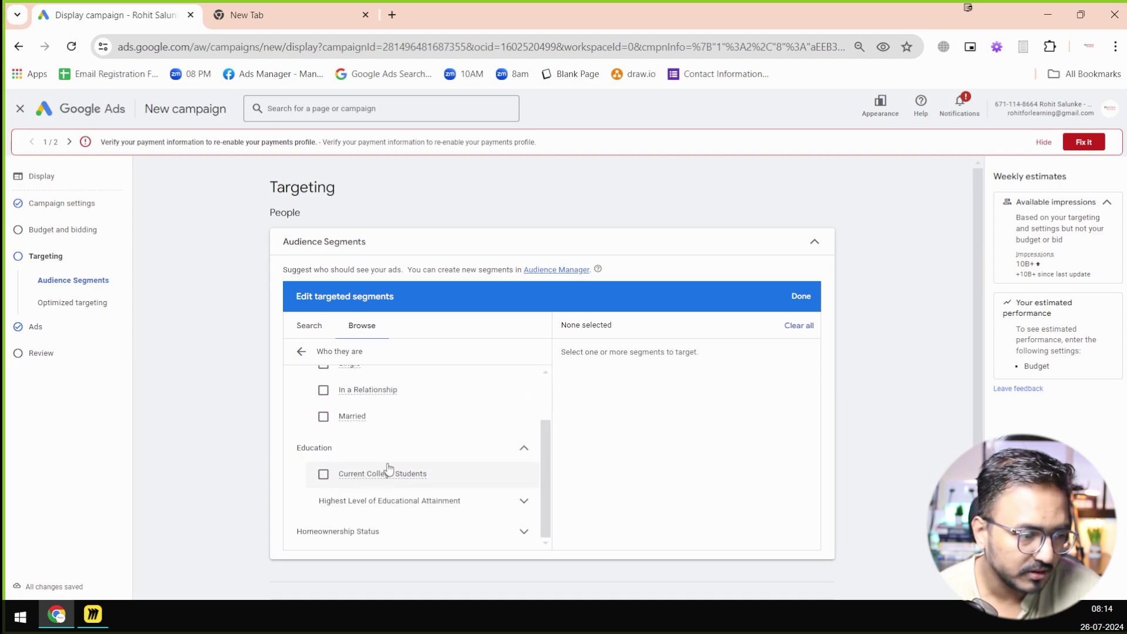
left_click(410, 505)
scroll(411, 513, "down", 1)
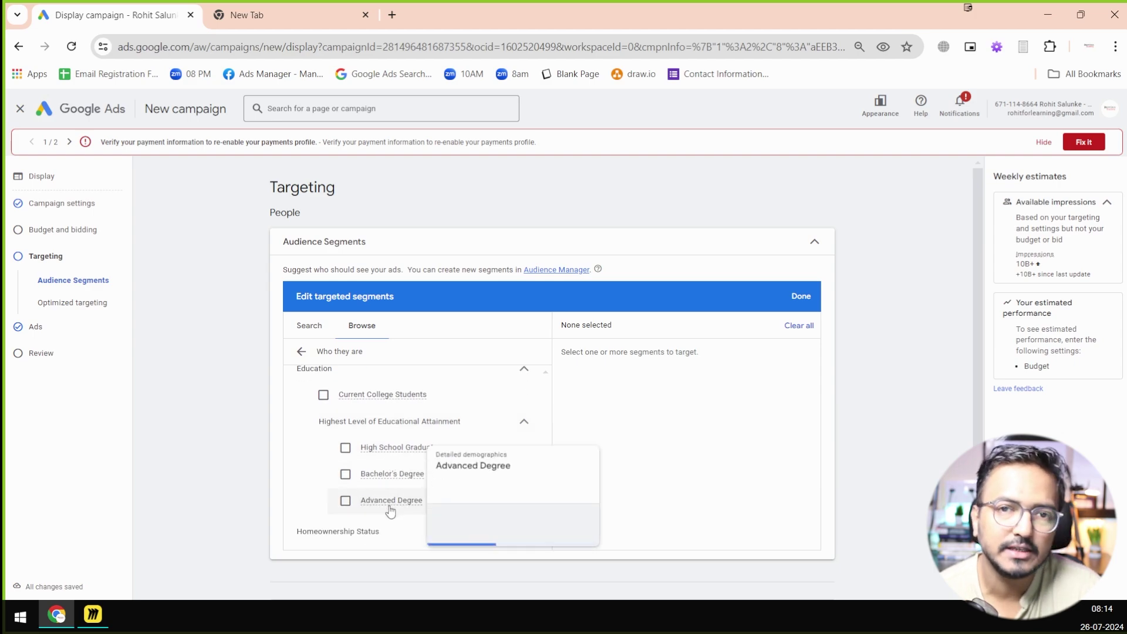
scroll(386, 515, "up", 3)
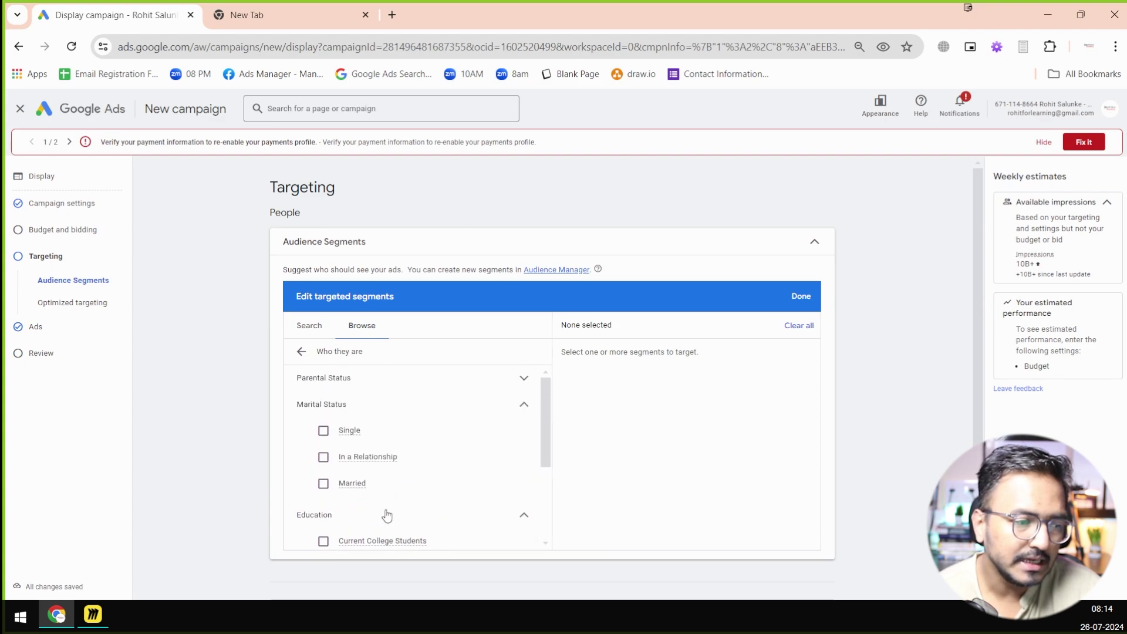
left_click(524, 405)
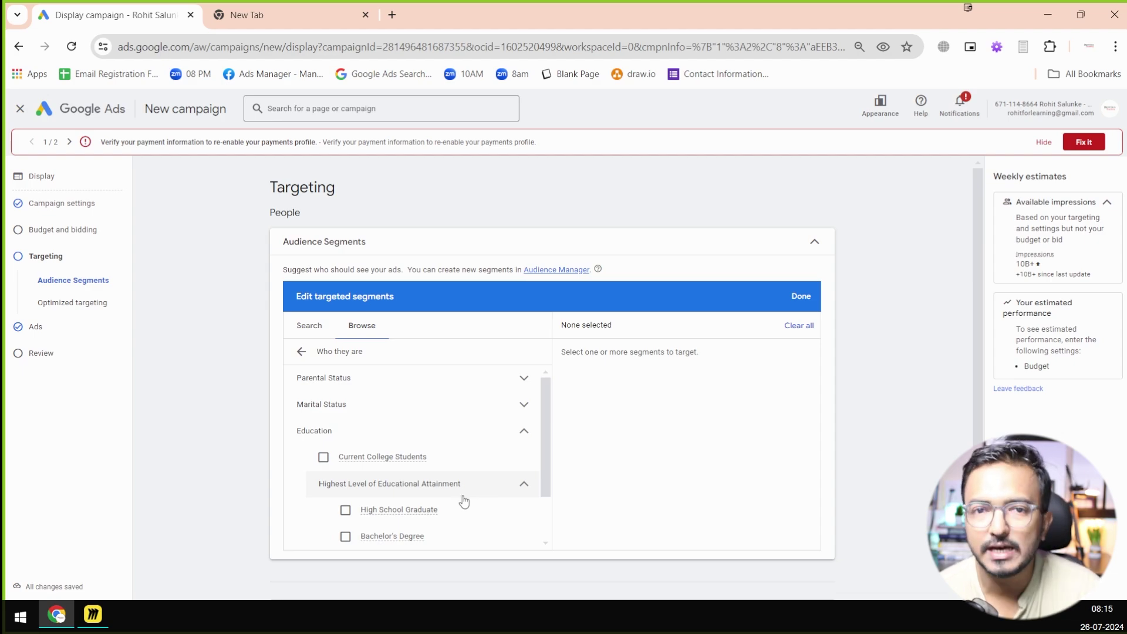
scroll(463, 502, "down", 2)
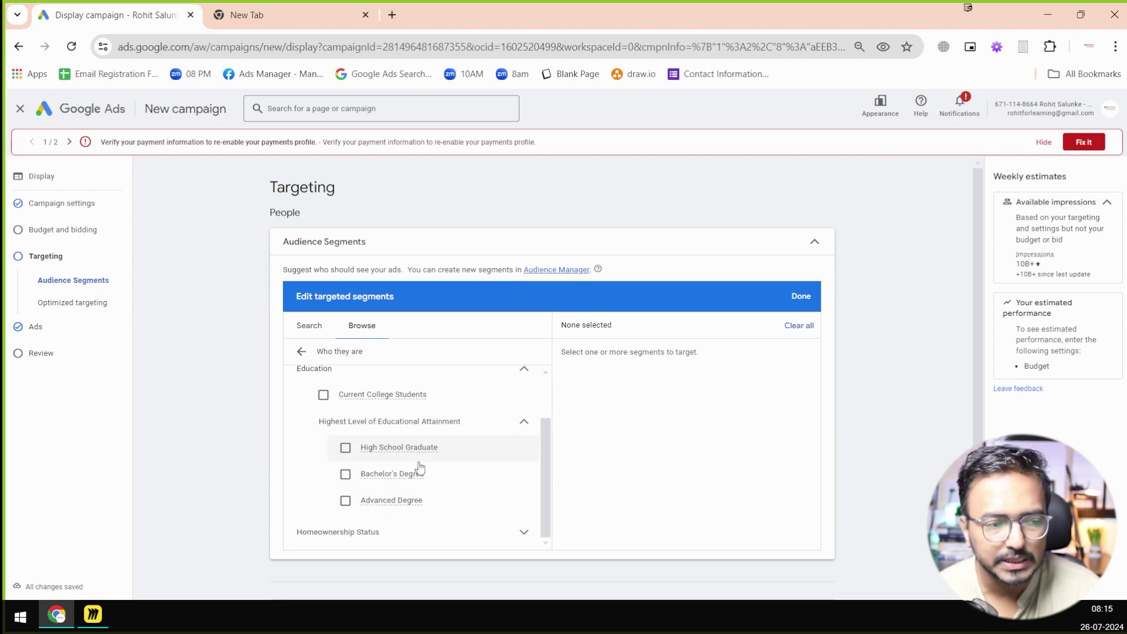
scroll(418, 473, "down", 1)
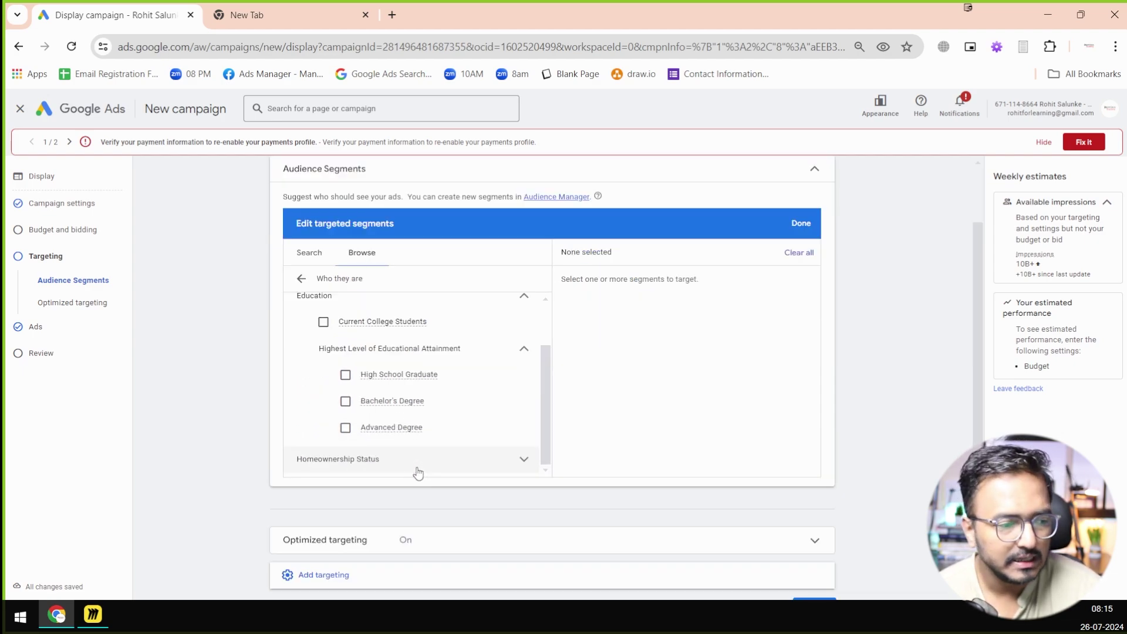
scroll(411, 434, "down", 1)
scroll(366, 375, "up", 2)
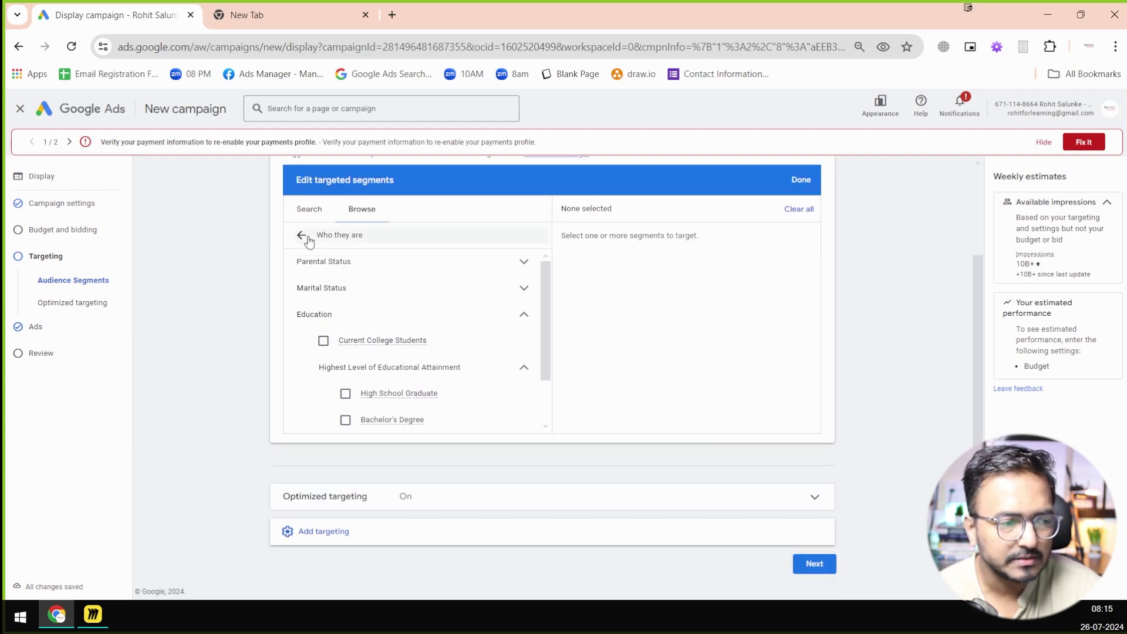
Examine the in-market segments for what people are actively researching or planning, and return to the category list.
left_click(303, 235)
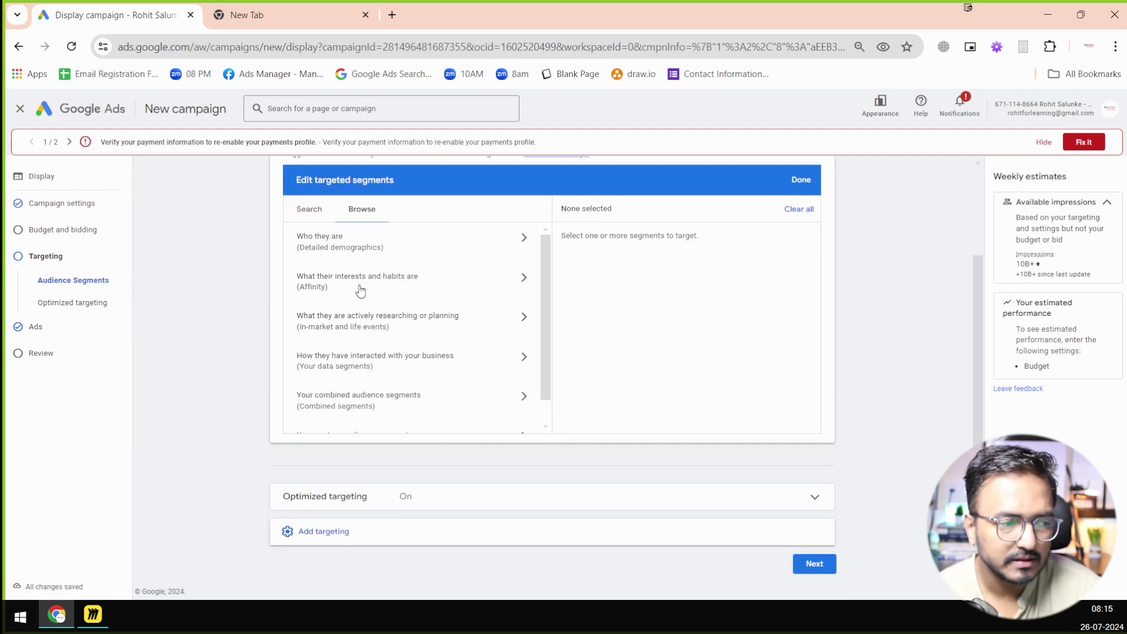
left_click(368, 324)
left_click(334, 264)
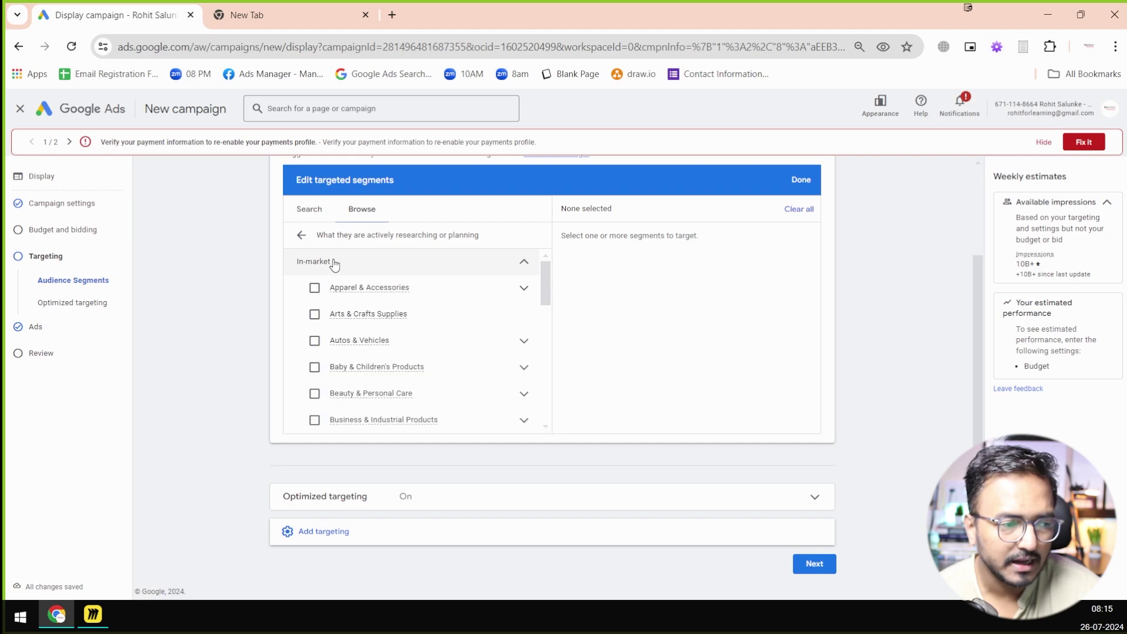
left_click(302, 236)
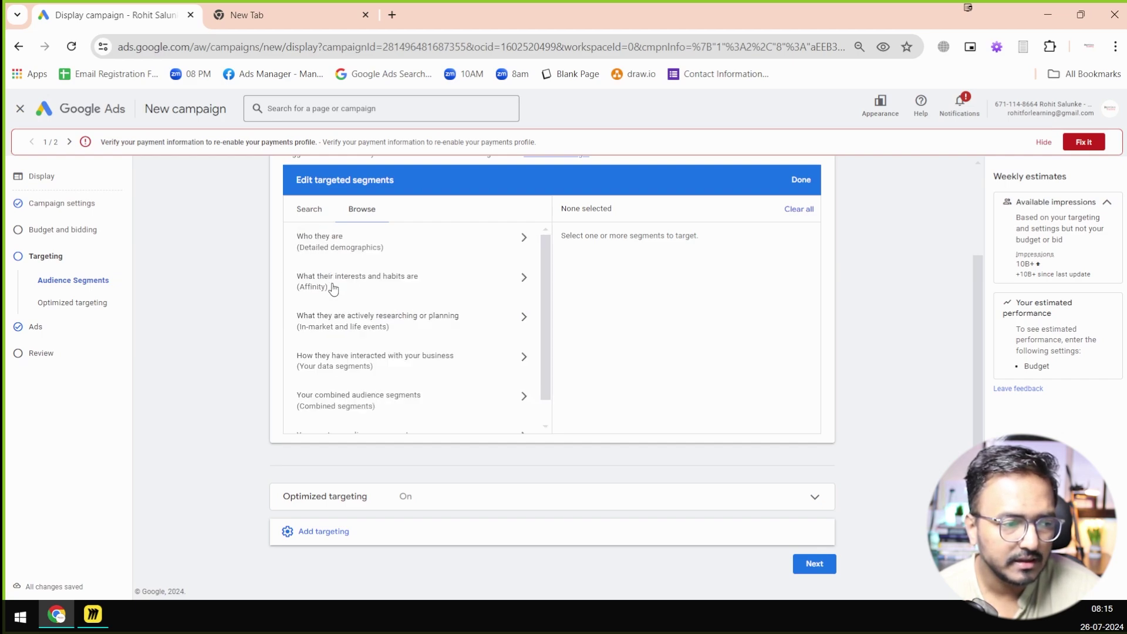
Look through the affinity segments for interests and habits, and go back to the detailed demographics groups.
left_click(333, 288)
scroll(395, 394, "down", 1)
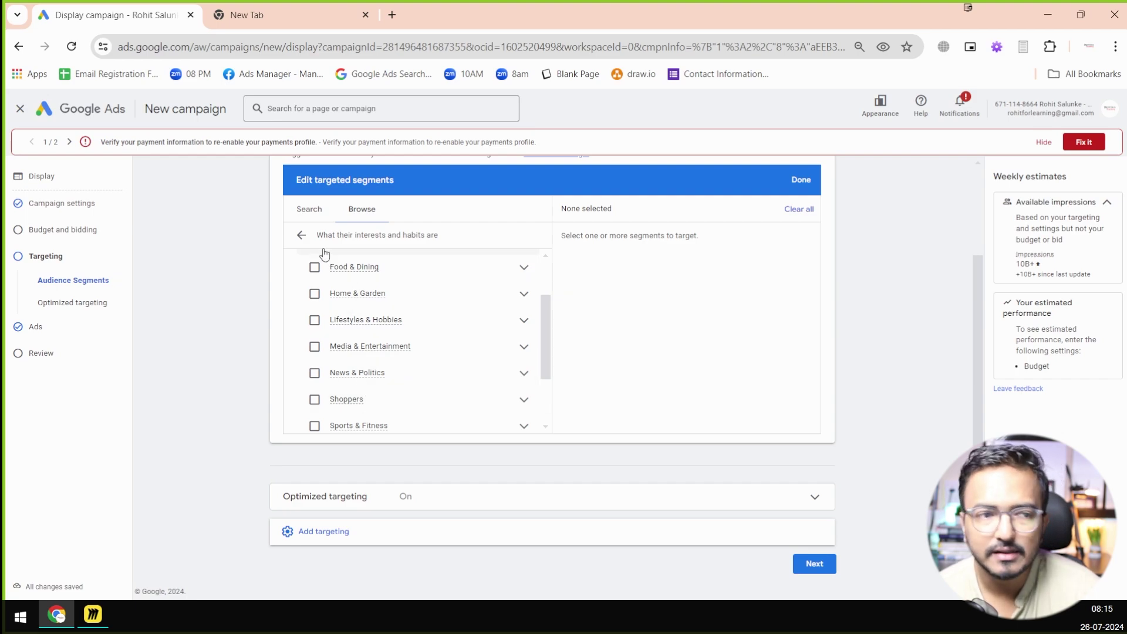
left_click(301, 235)
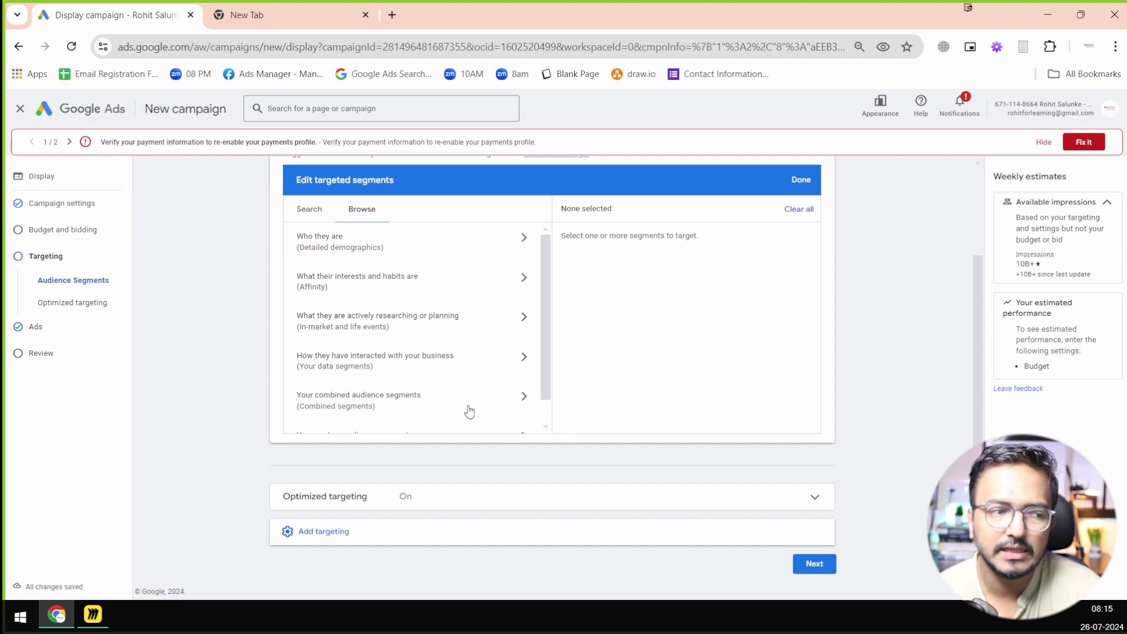
scroll(465, 408, "up", 2)
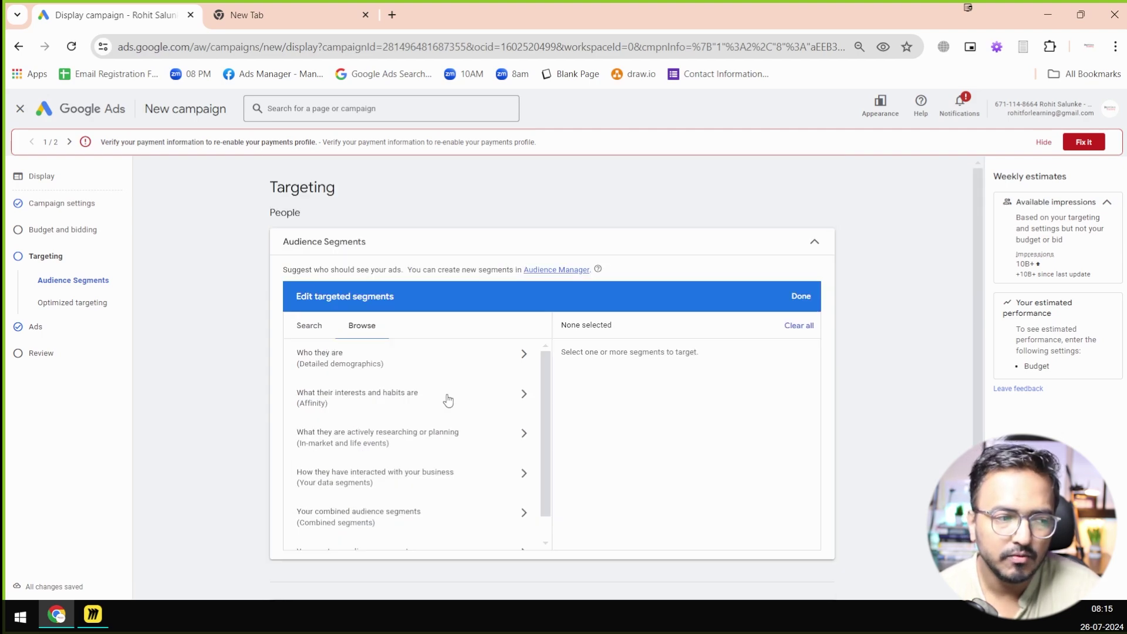
left_click(341, 358)
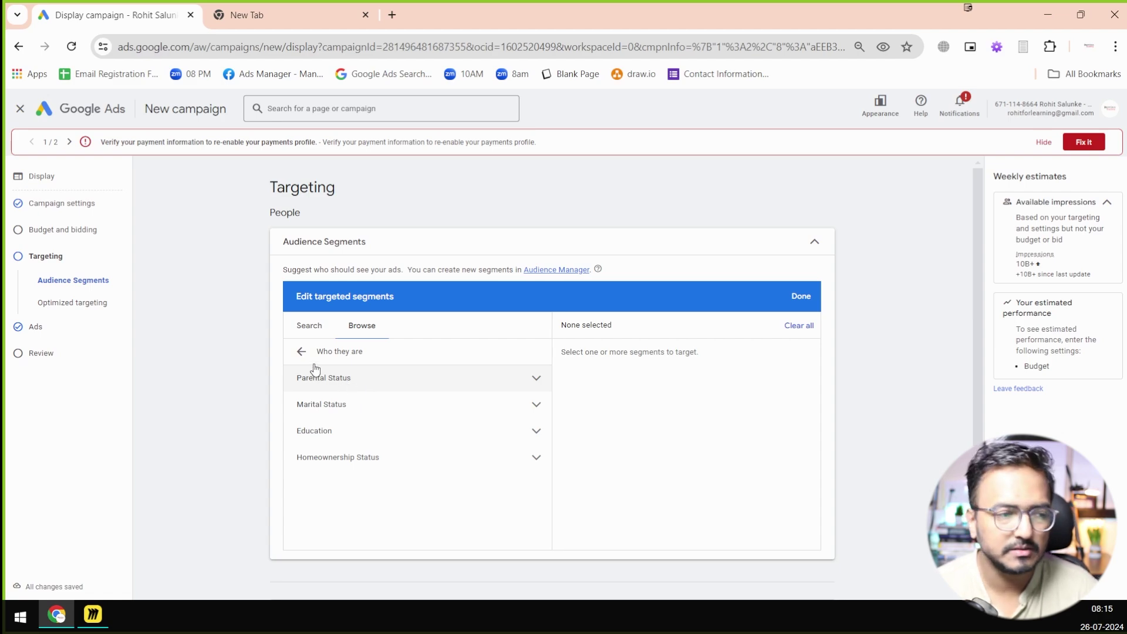
Search the audience segments for "engineerin", clear the search, and return to browsing the segment categories.
left_click(302, 351)
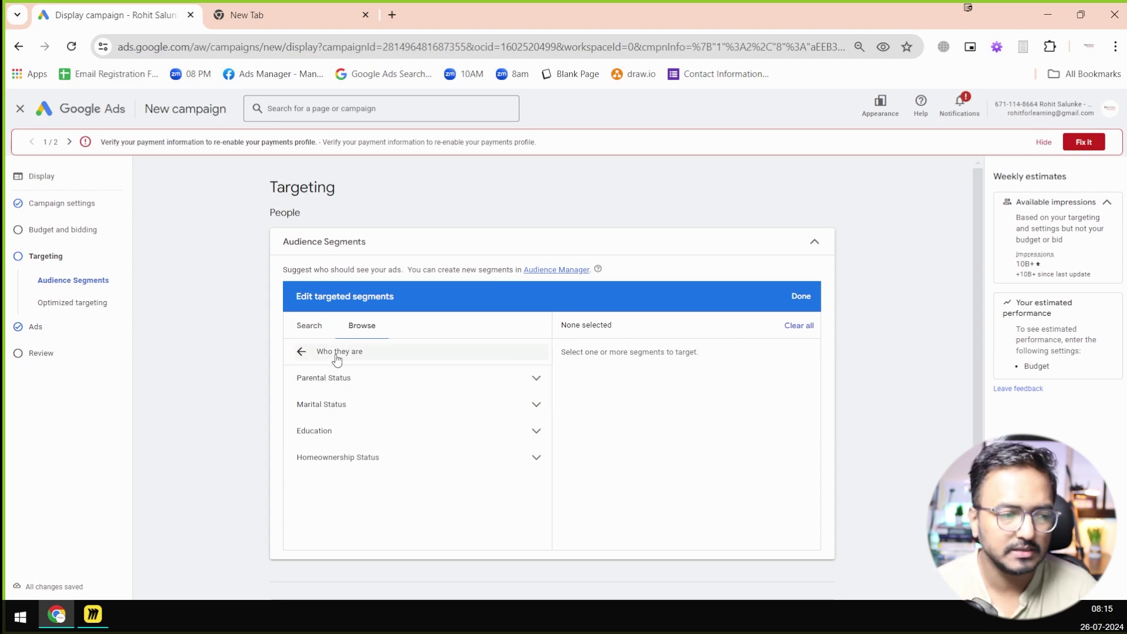
left_click(310, 326)
left_click(376, 352)
type("engineerin")
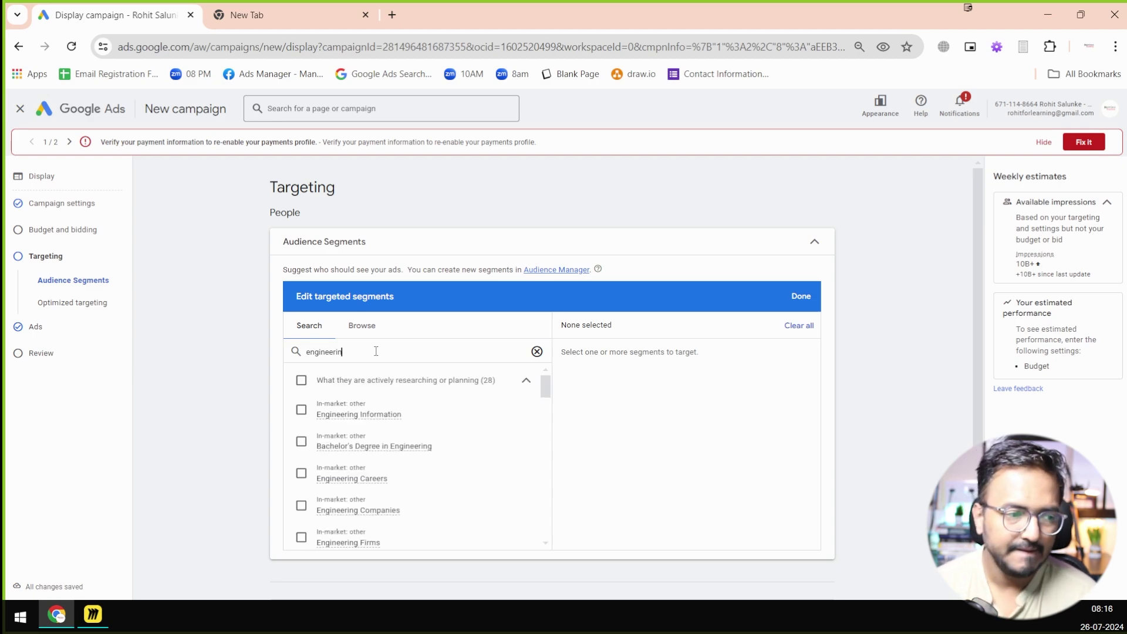
key("ctrl+a")
key("BackSpace")
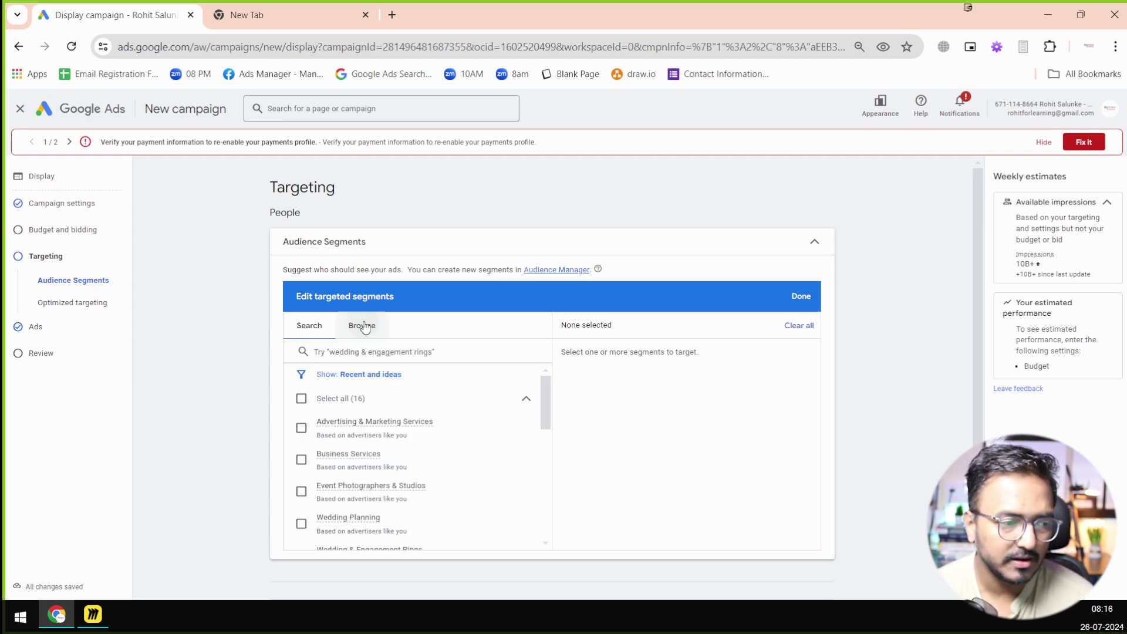
left_click(361, 325)
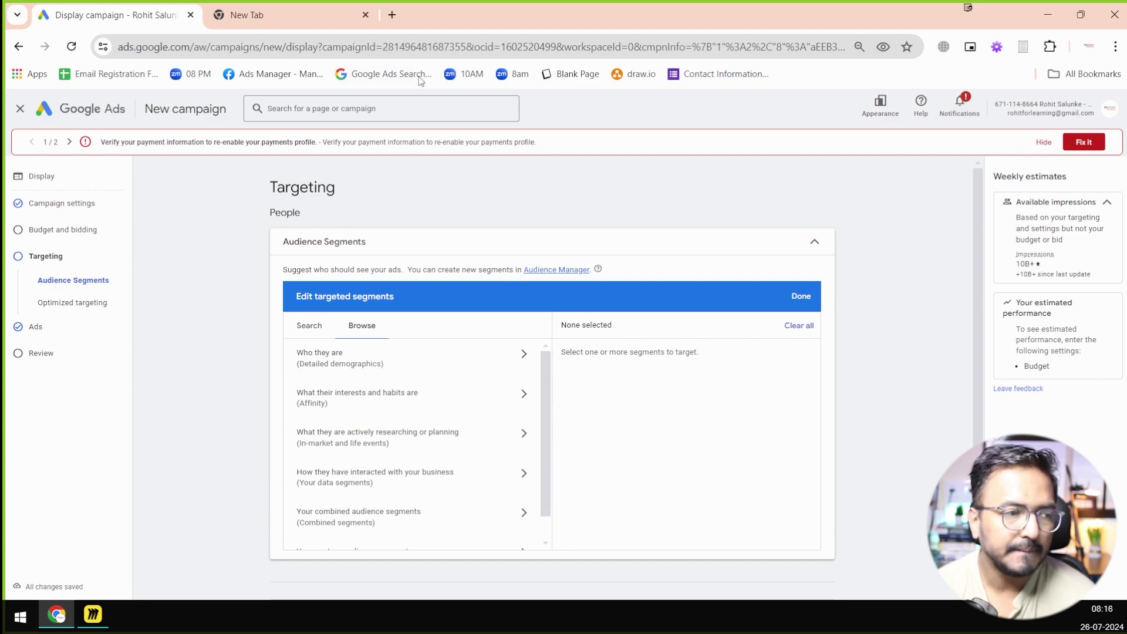
Search Google for "jame webb telescope" in a new browser tab.
left_click(393, 16)
type("ja")
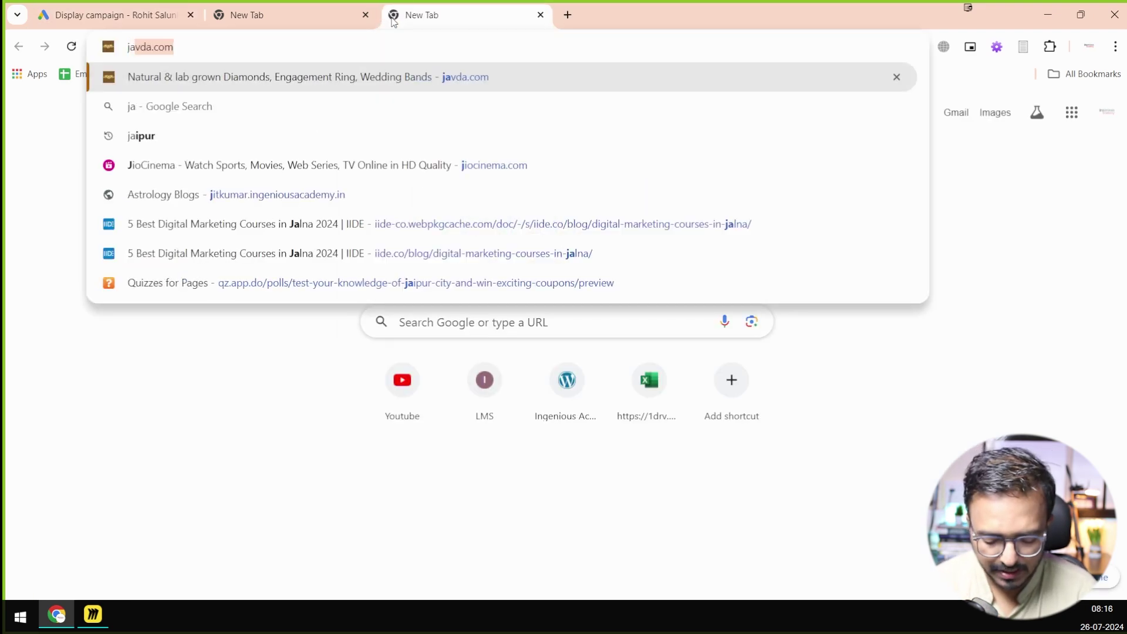
type("me webb te")
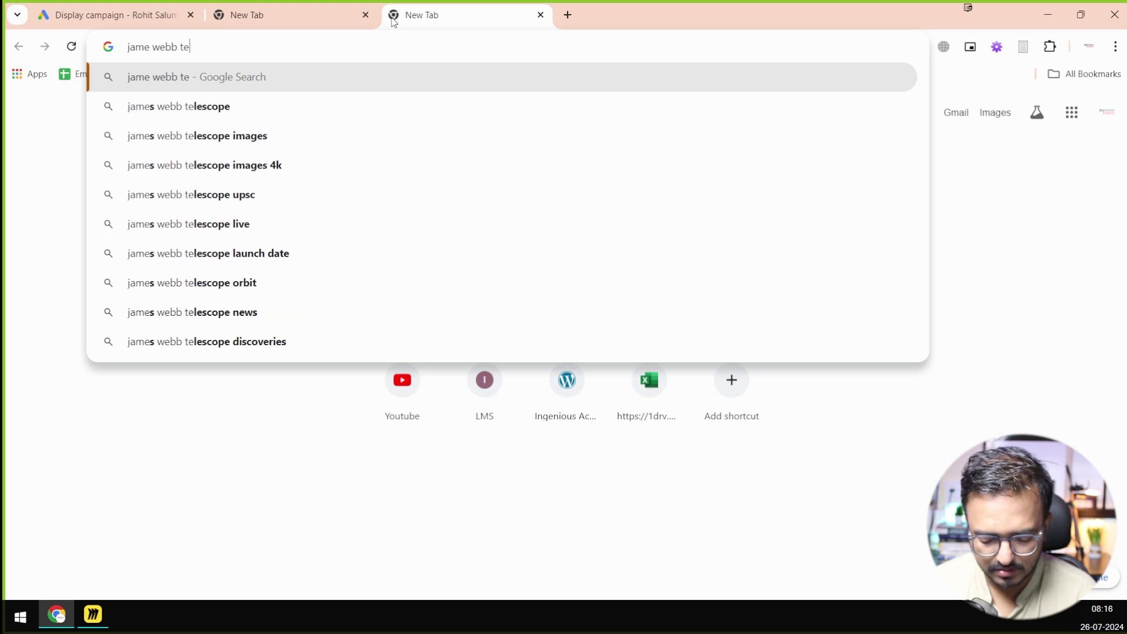
type("lescope")
key("Return")
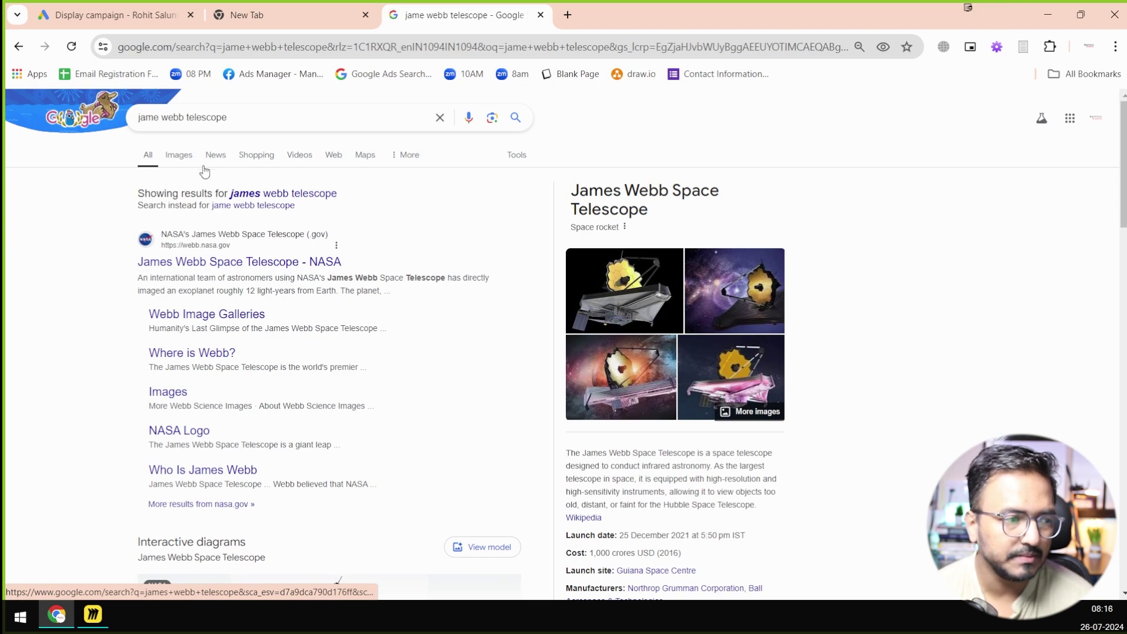
Refine the Google search to "jame webb telescope latest images" and show the image results.
left_click(249, 121)
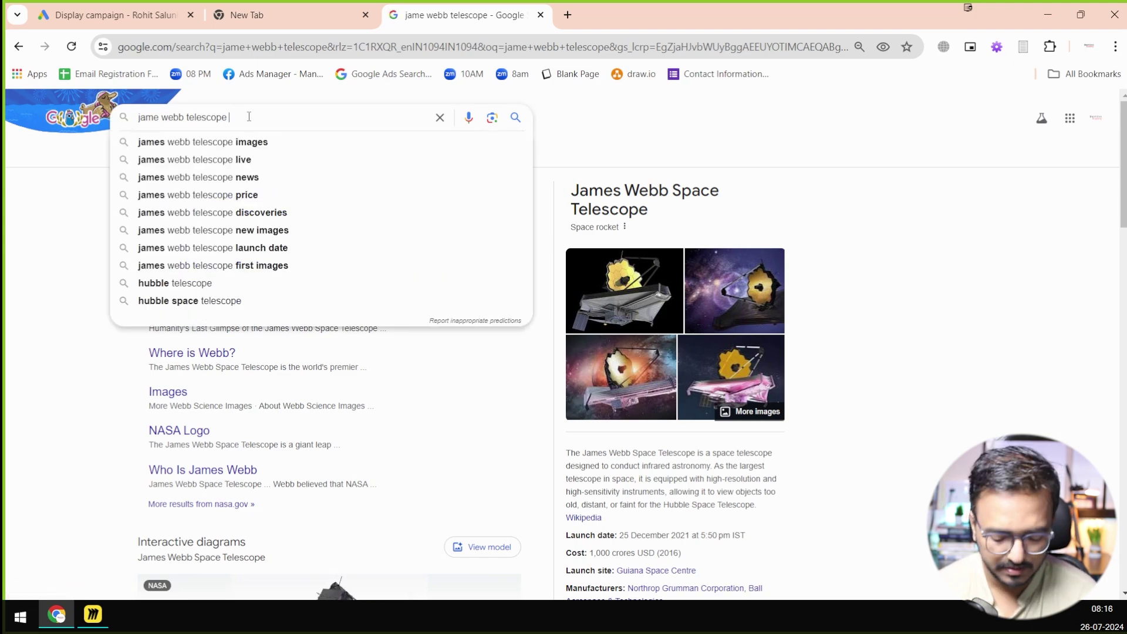
type("latest")
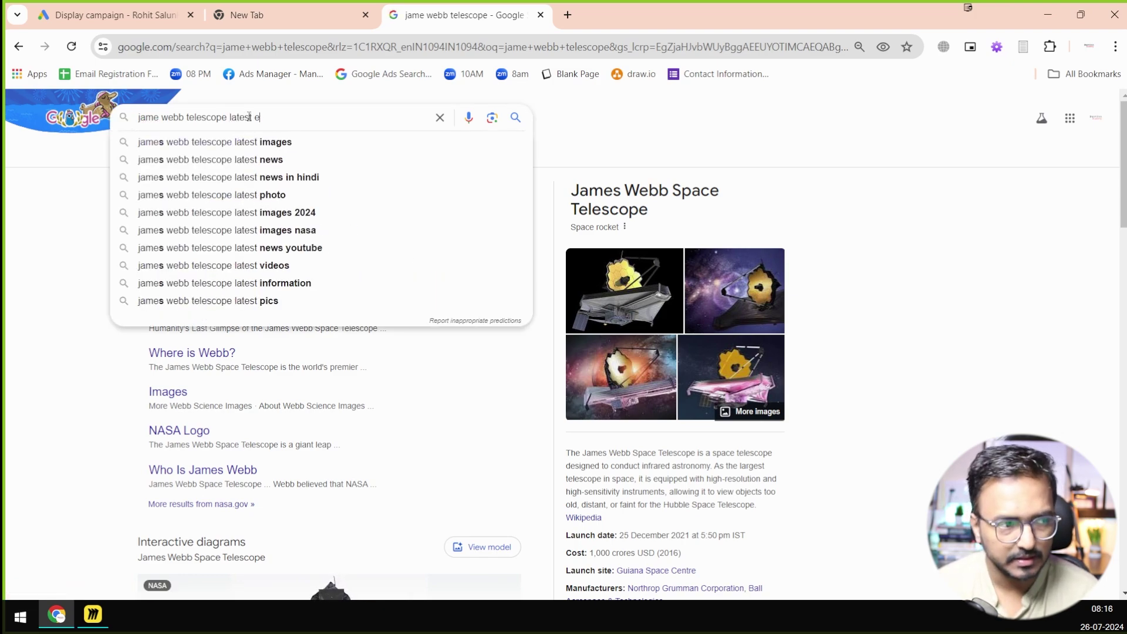
type(" images")
key("Return")
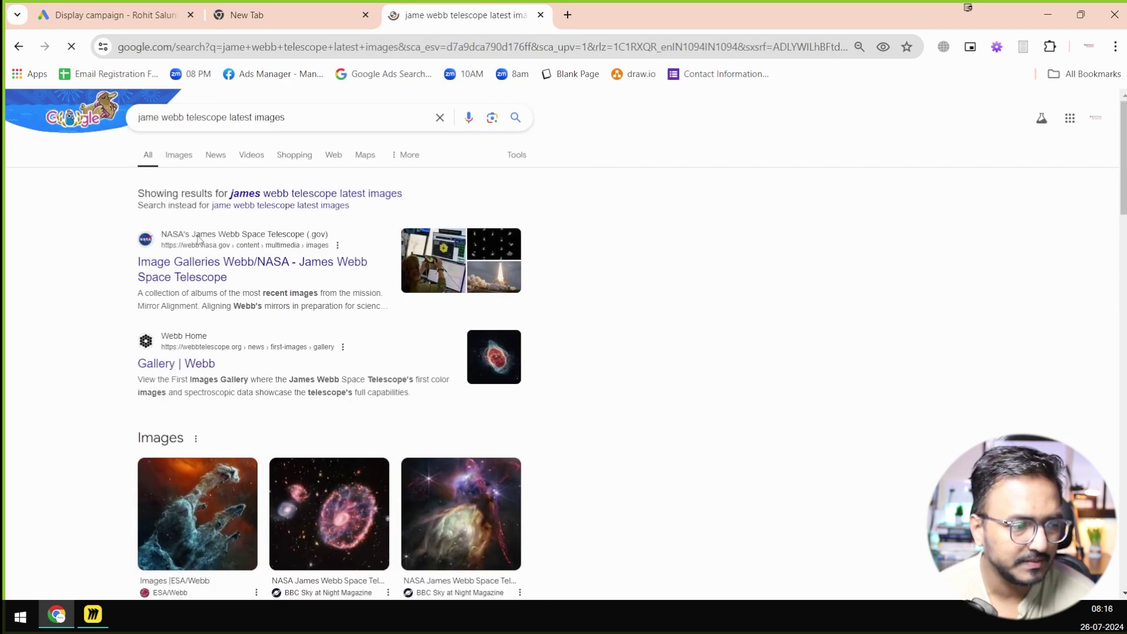
left_click(172, 154)
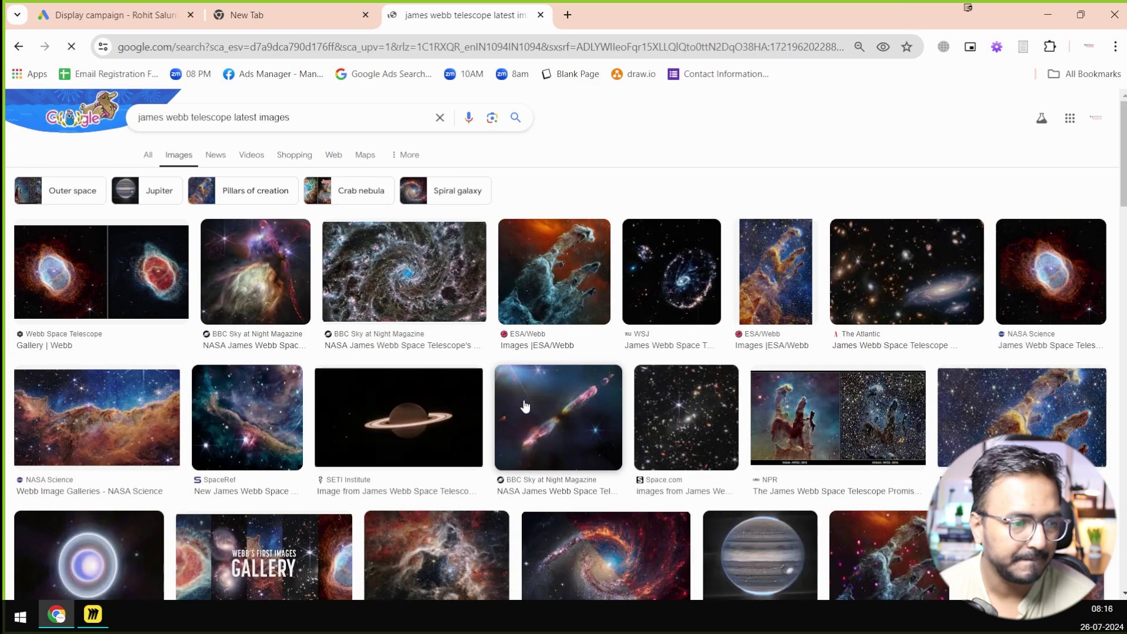
Preview several telescope pictures, including the BBC Sky at Night spiral, the ESA/Webb pillar, the Atlantic galaxy, the NASA Science nebula and the SETI Institute Saturn.
left_click(392, 299)
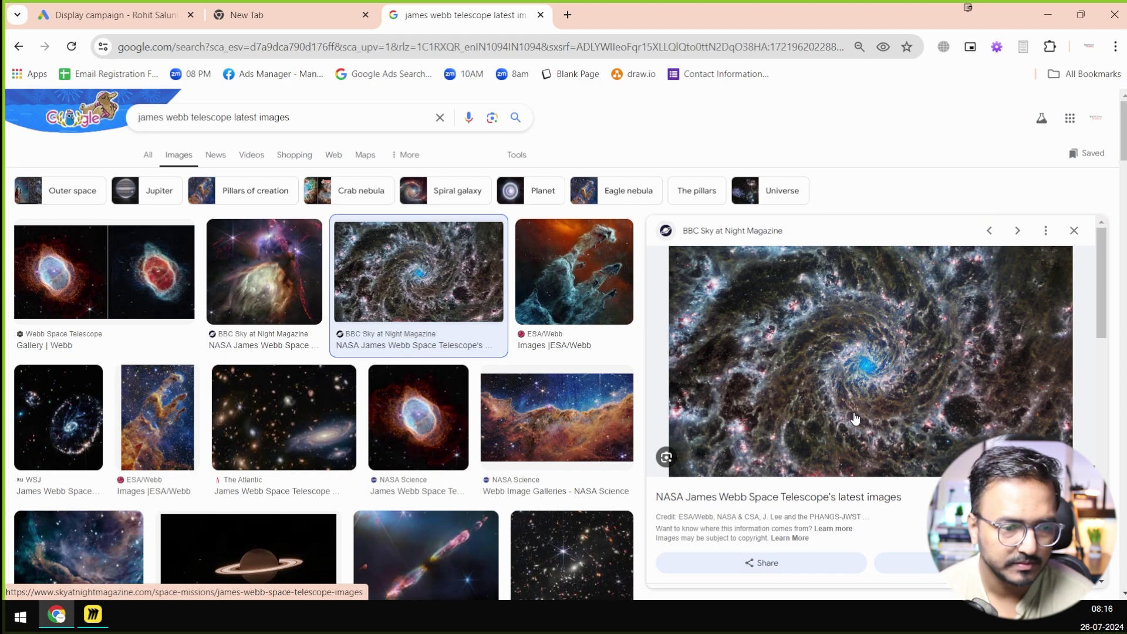
left_click(578, 296)
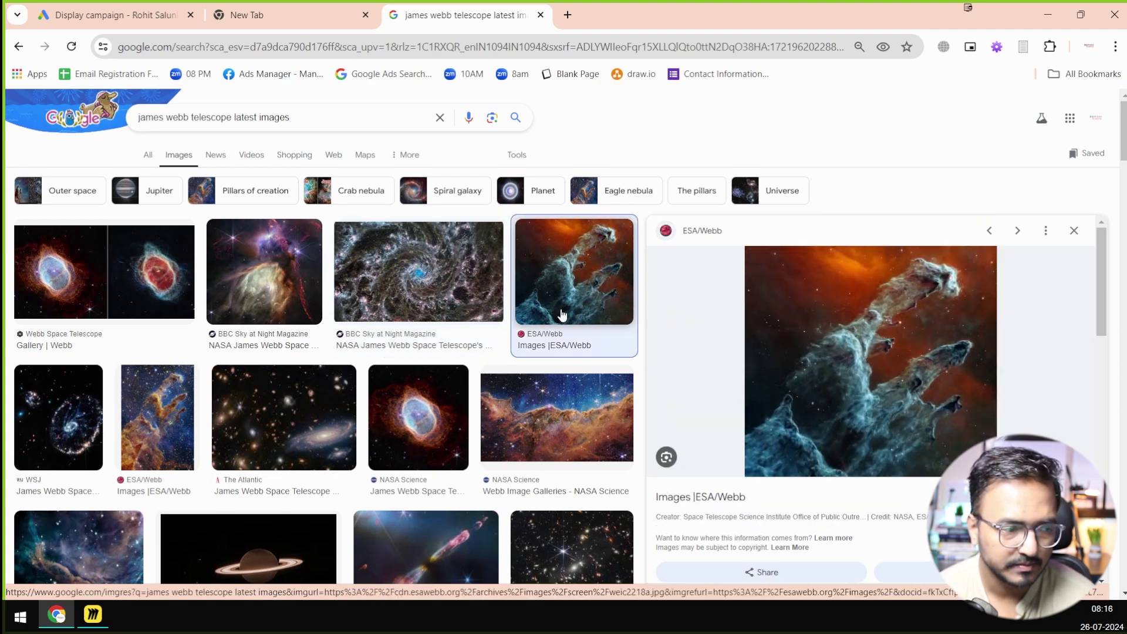
left_click(85, 445)
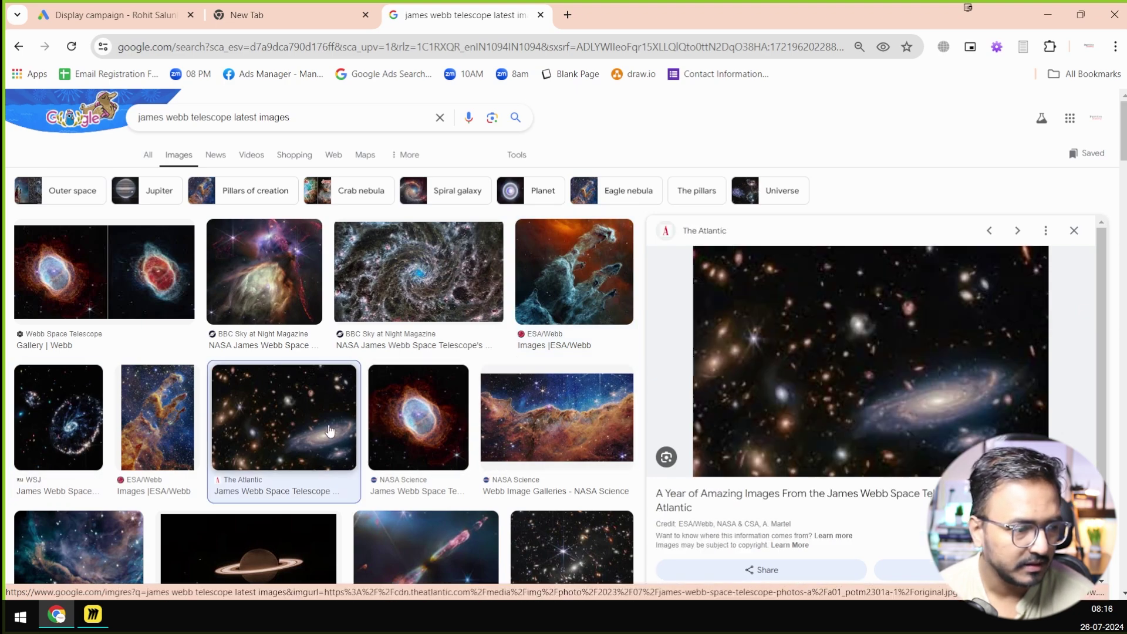
left_click(330, 431)
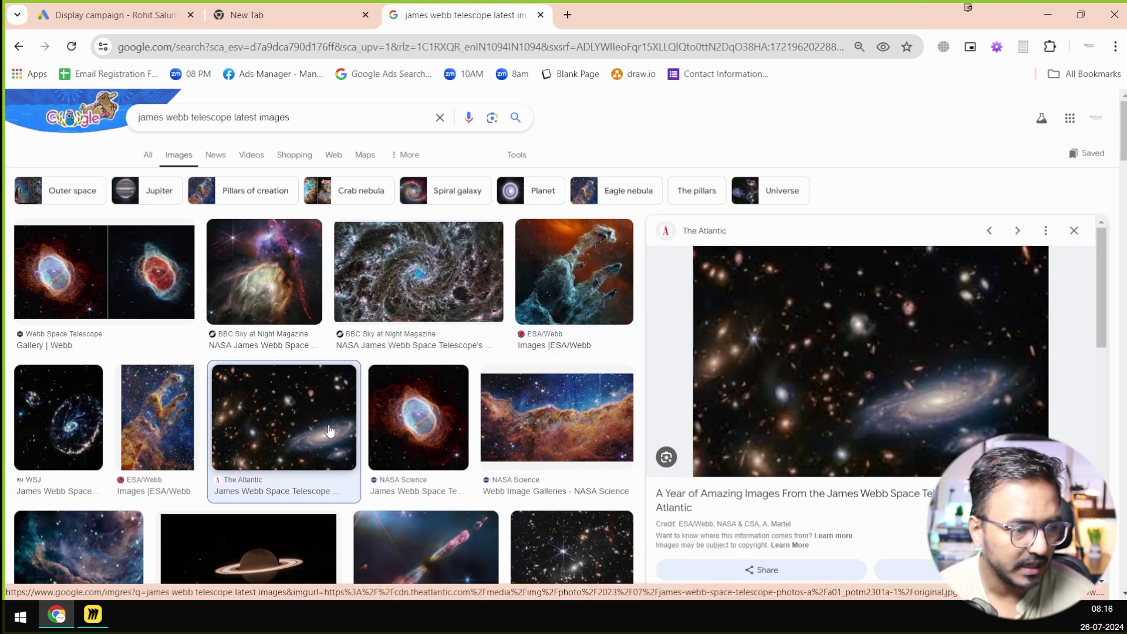
left_click(429, 445)
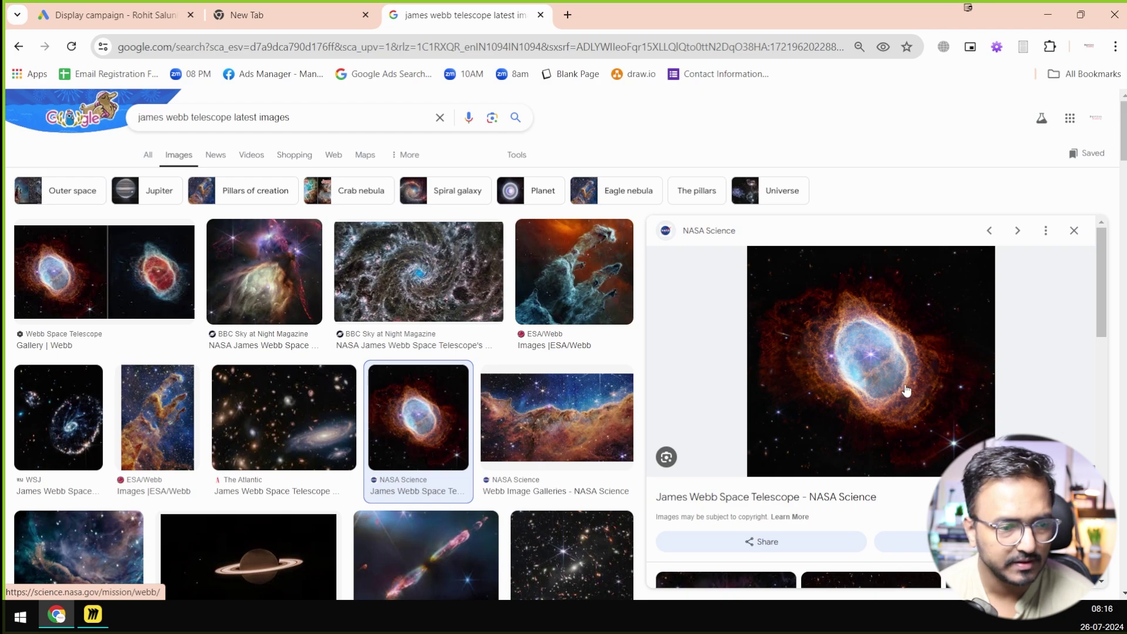
scroll(226, 499, "down", 1)
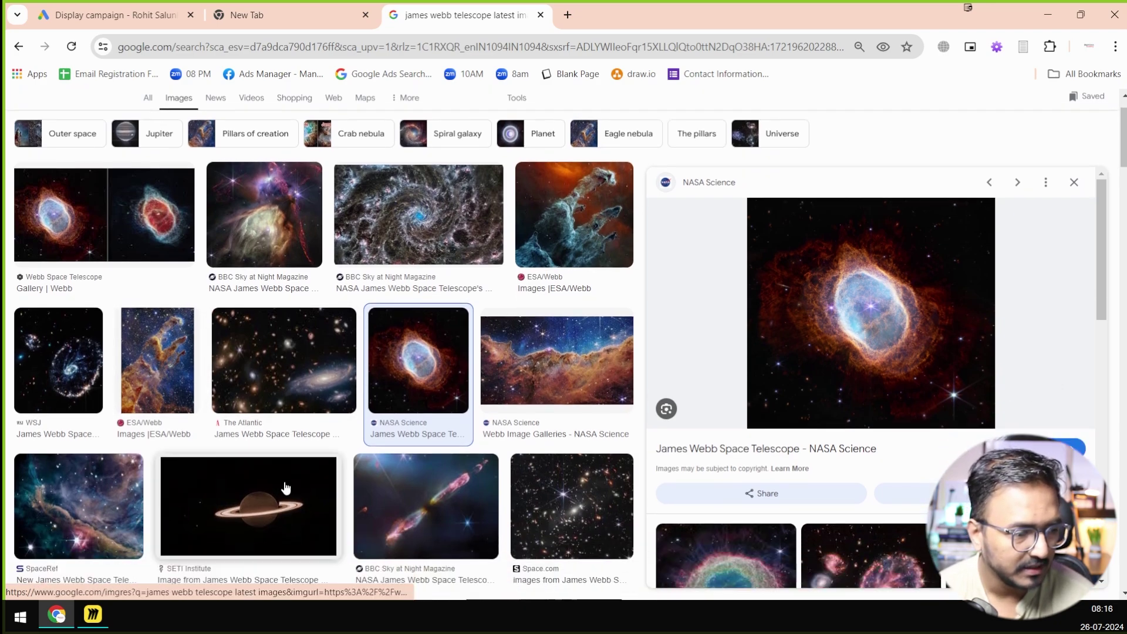
left_click(256, 492)
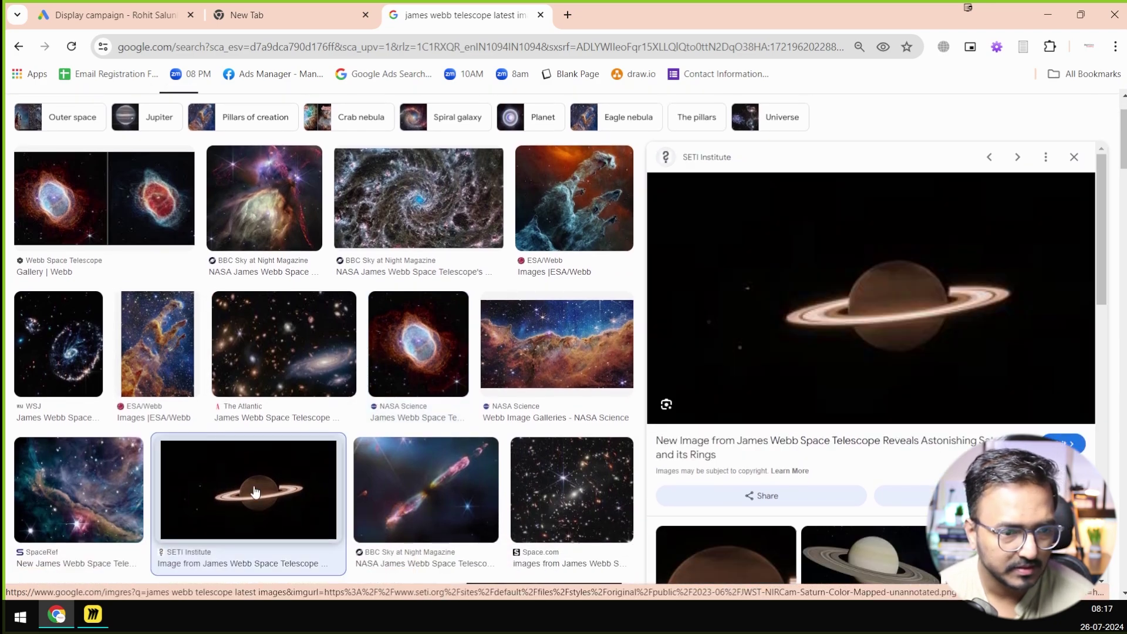
Switch back to the Google Ads campaign and select the Banking & Finance affinity segment under interests and habits.
left_click(119, 17)
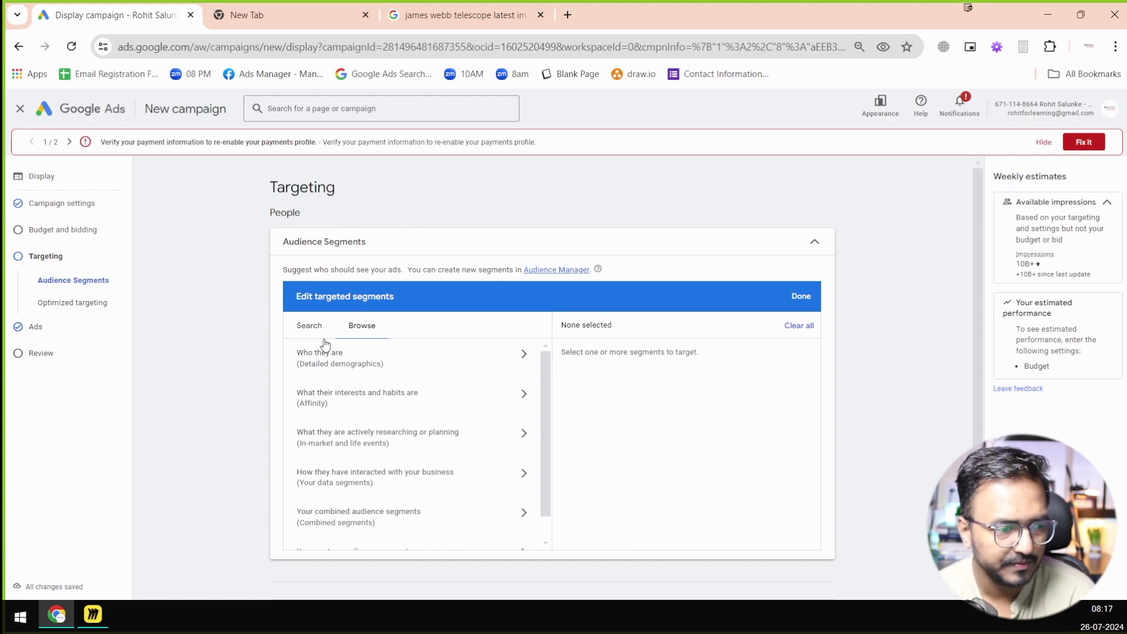
left_click(317, 408)
left_click(313, 404)
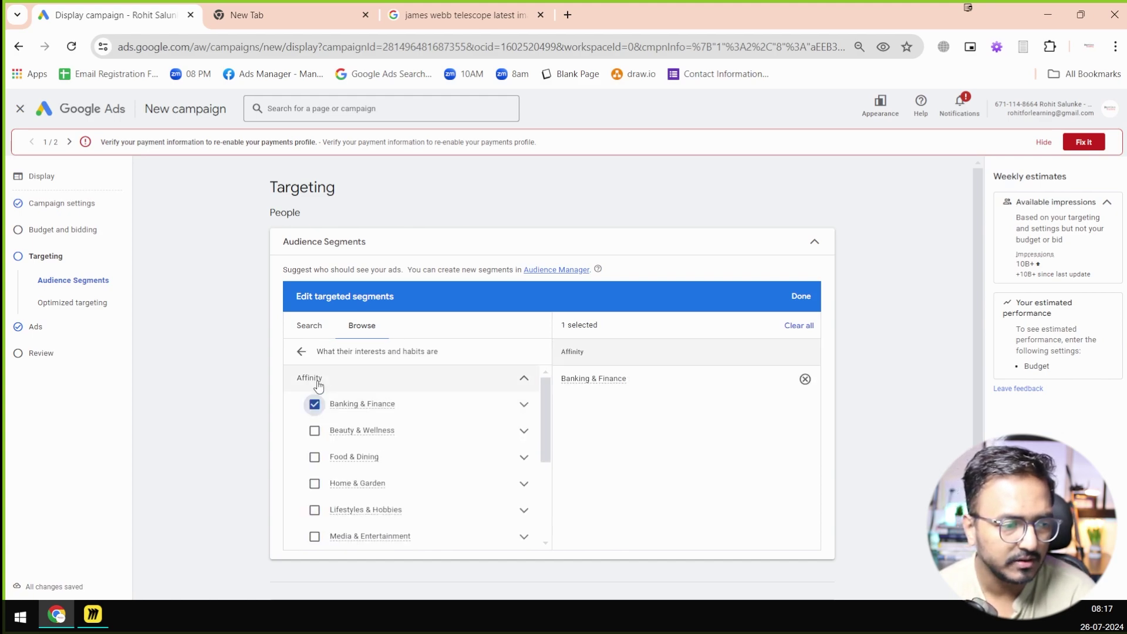
Return to the detailed demographics groups and examine the options under Homeownership Status.
left_click(302, 352)
left_click(335, 369)
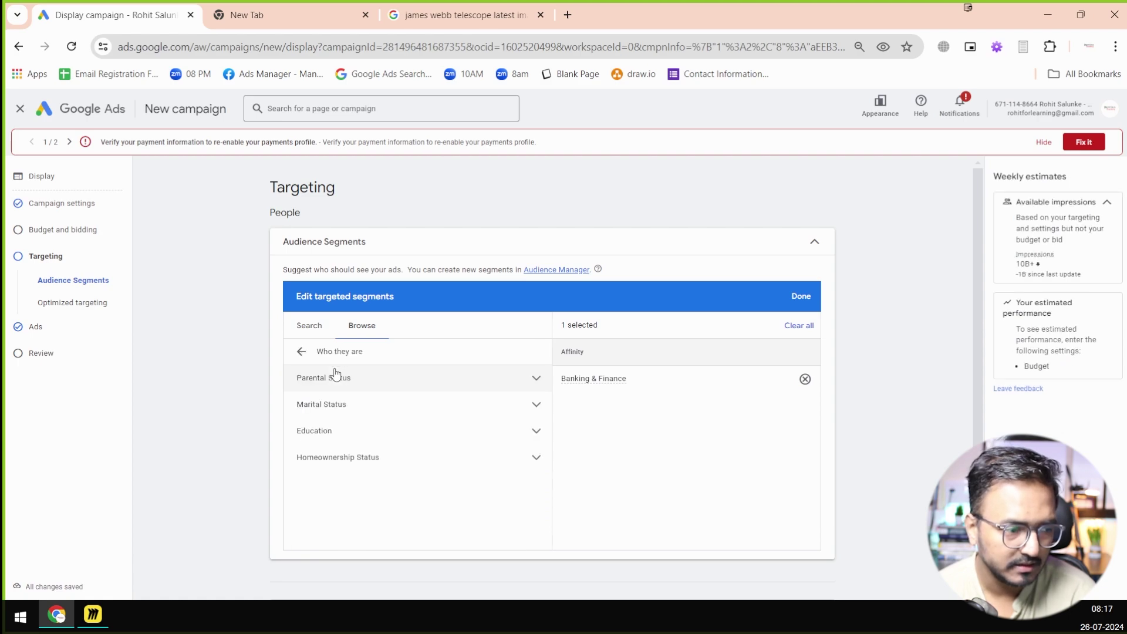
left_click(343, 461)
scroll(474, 461, "down", 1)
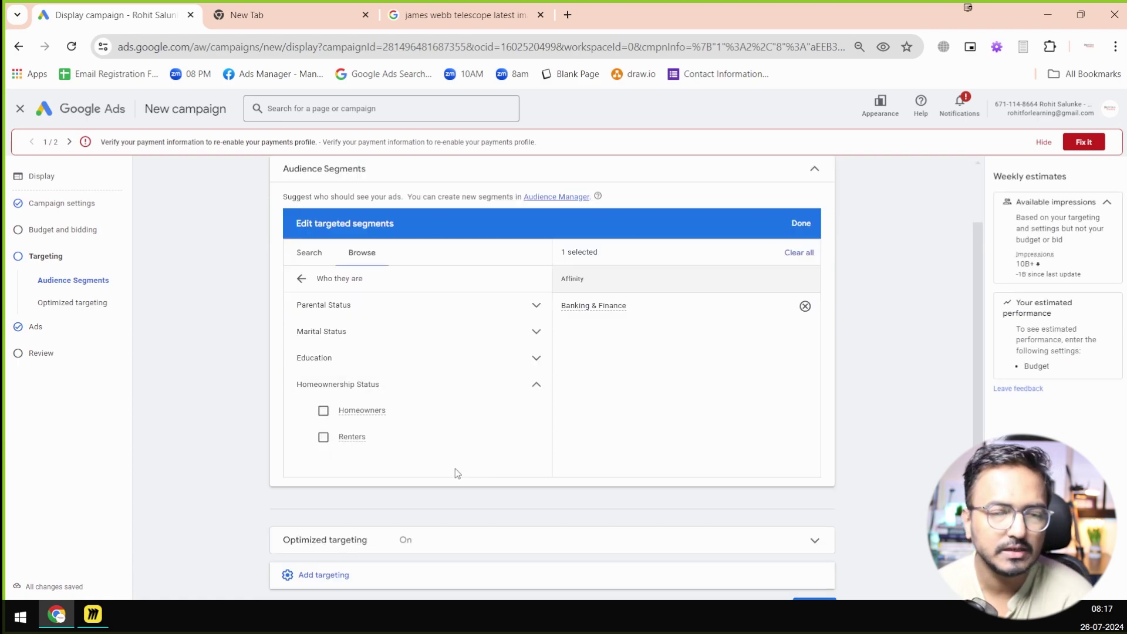